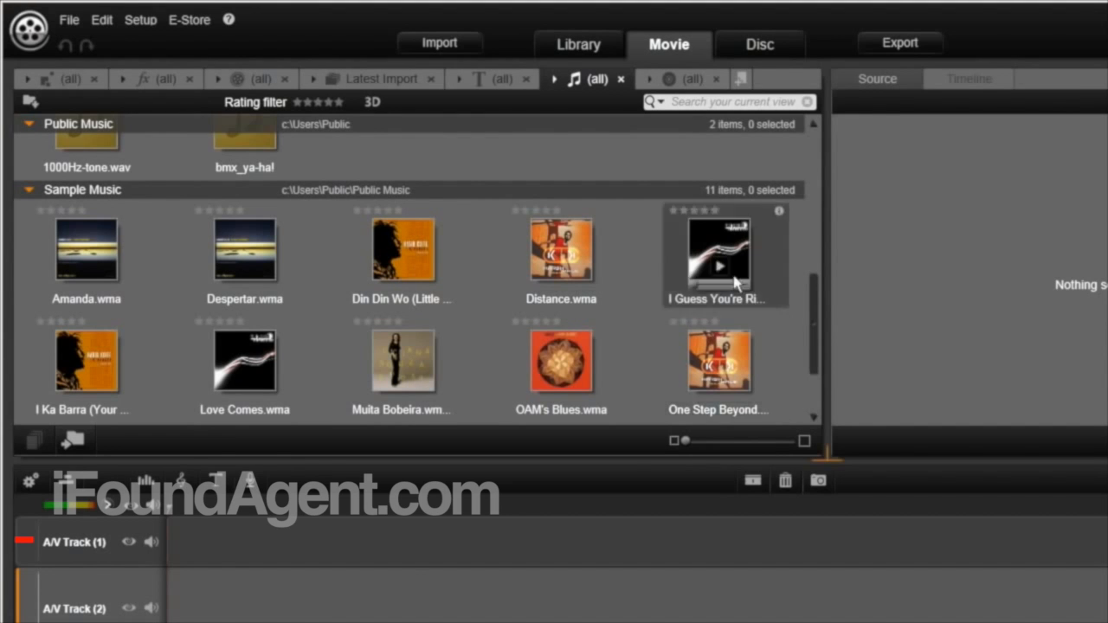
Switch the library to Video and place GOPR0014.MP4 on A/V Track 2
drag(814, 298, 812, 372)
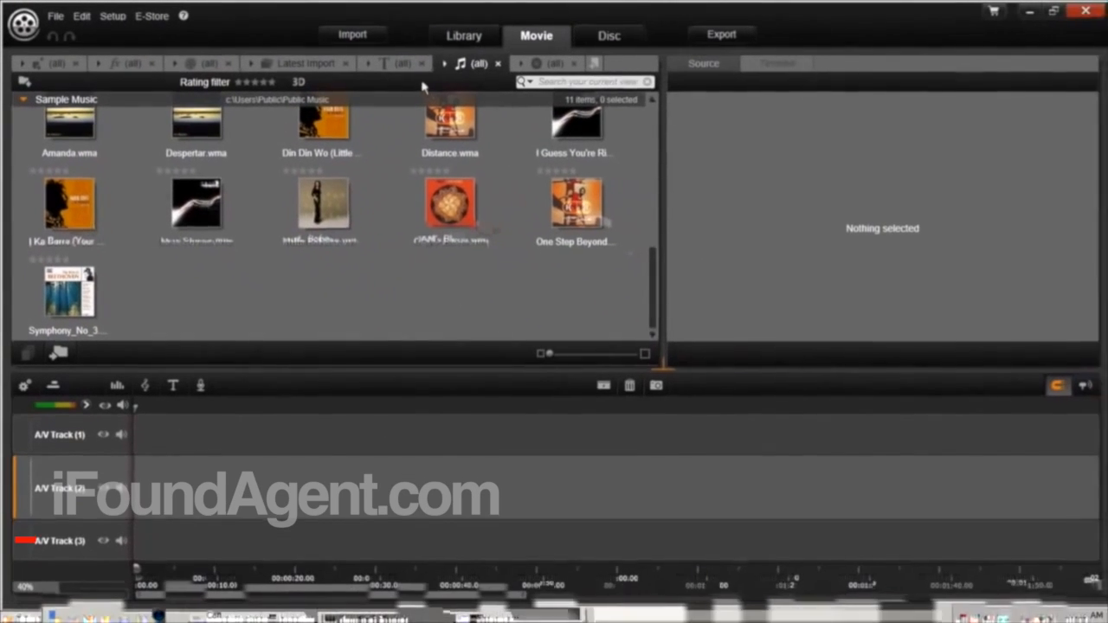
click(476, 66)
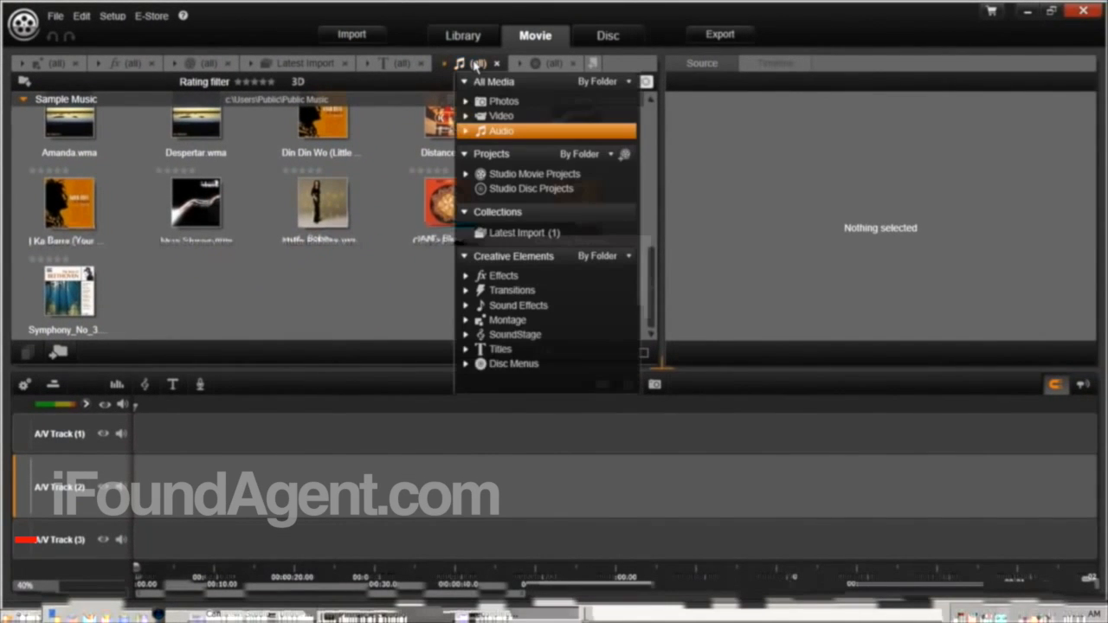
click(498, 116)
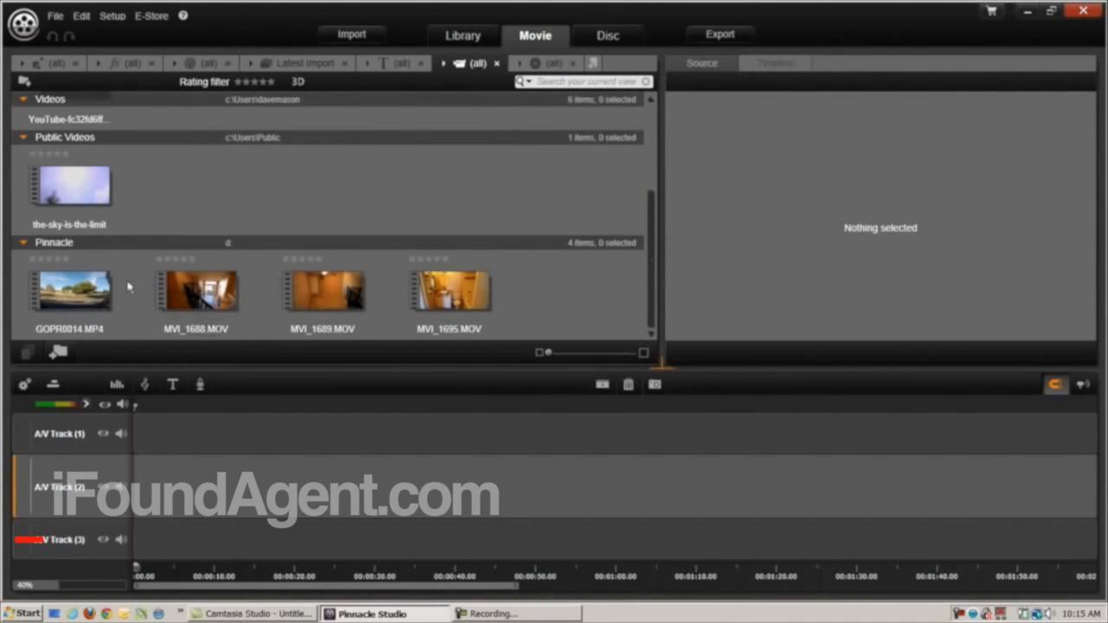
drag(69, 298, 147, 493)
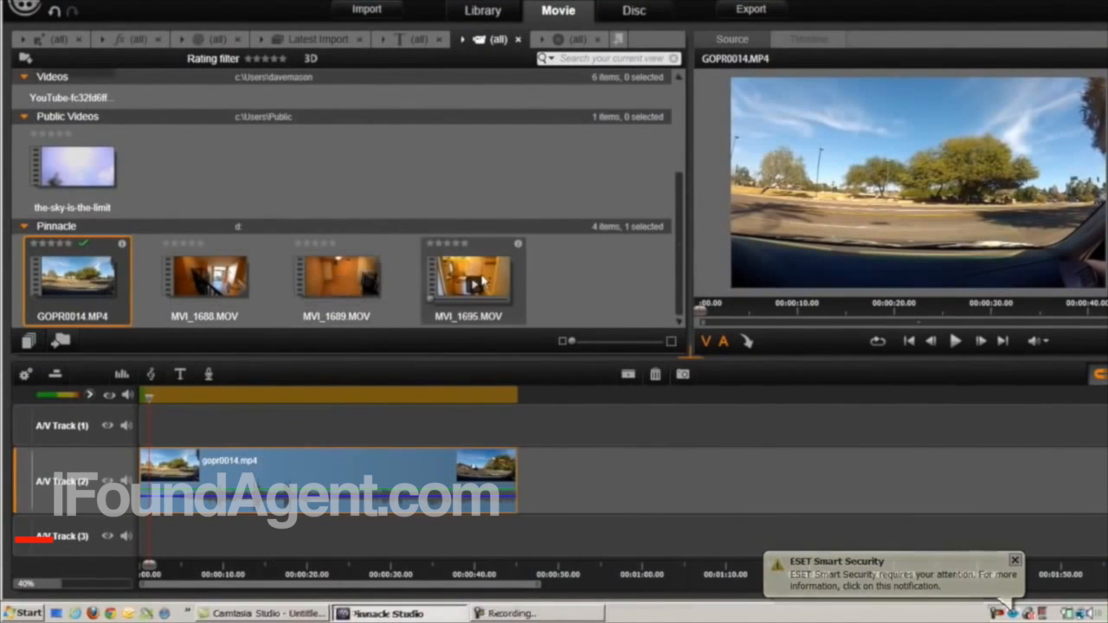
Add MVI_1695.MOV after GOPR0014.MP4 on A/V Track 2, then browse the Photos library
drag(490, 276, 531, 489)
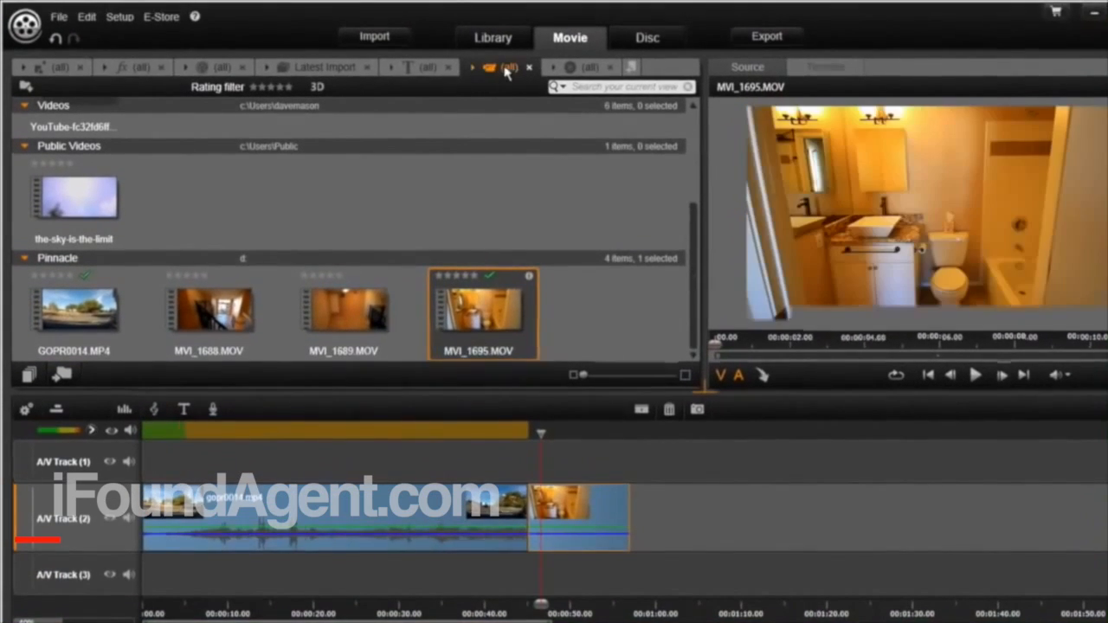
click(508, 71)
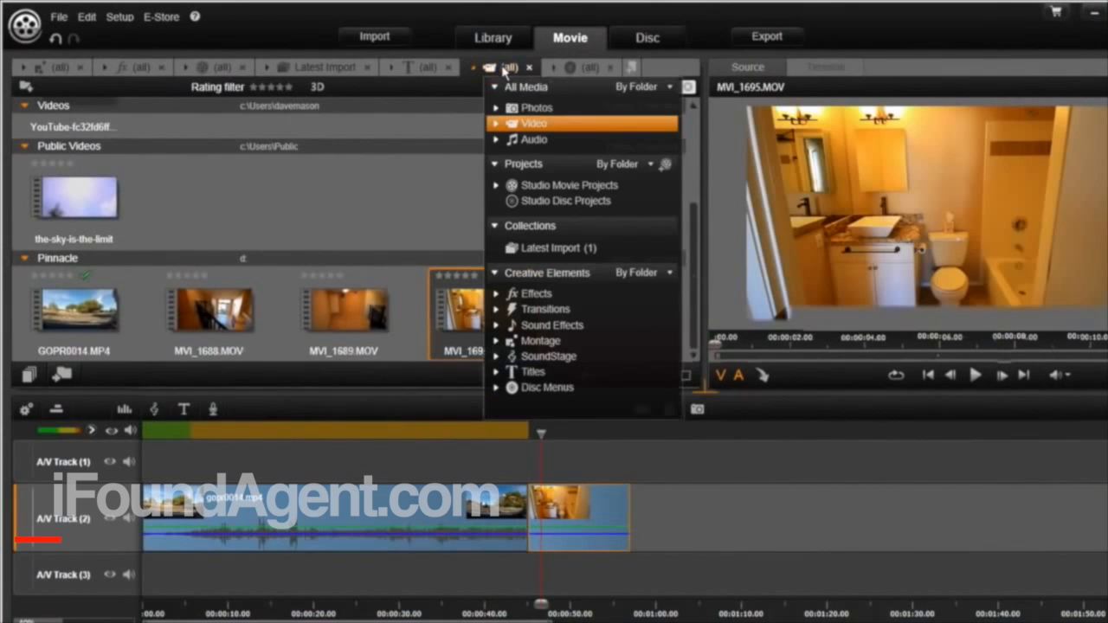
click(535, 110)
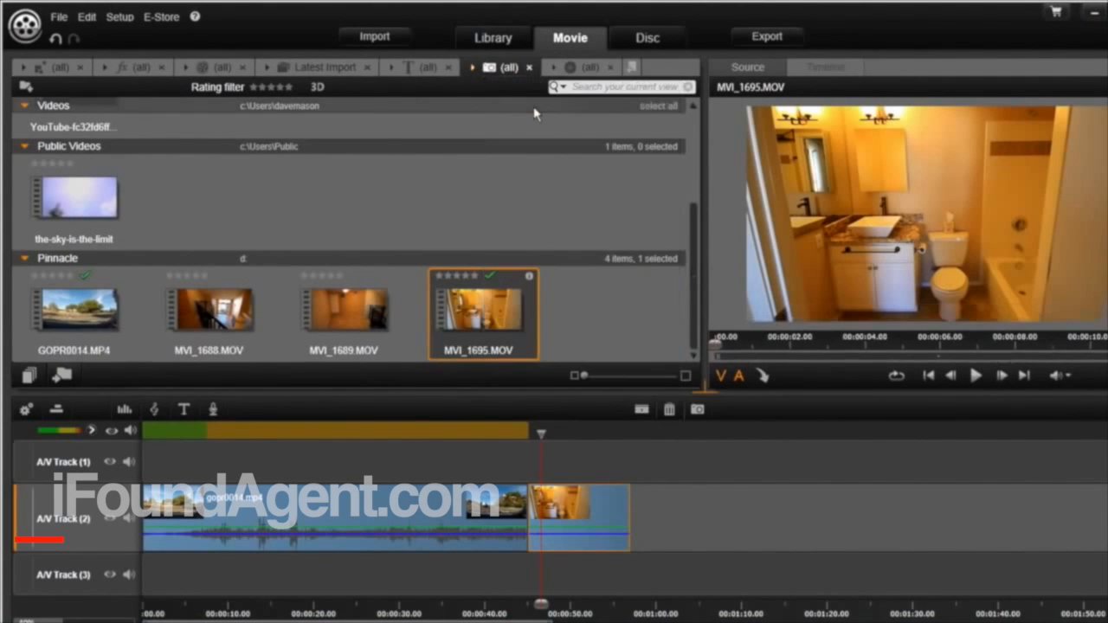
scroll(344, 247, down, 1)
scroll(343, 249, down, 5)
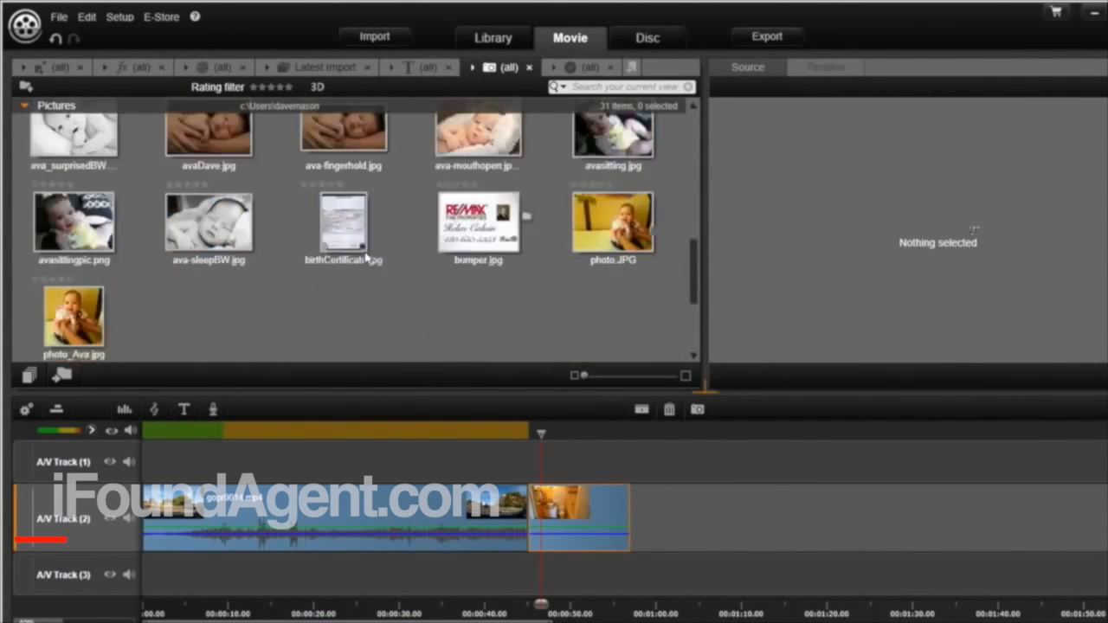
scroll(396, 165, up, 3)
scroll(397, 169, down, 2)
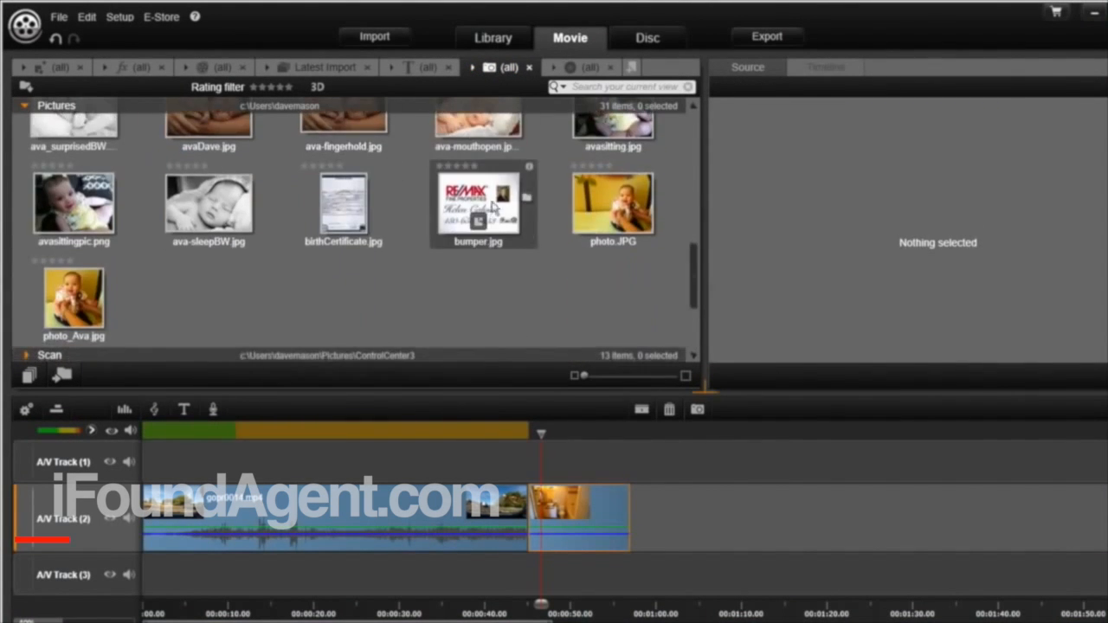
Place bumper.jpg after MVI_1695.MOV on A/V Track 2 and rewind the playhead to the start
click(477, 221)
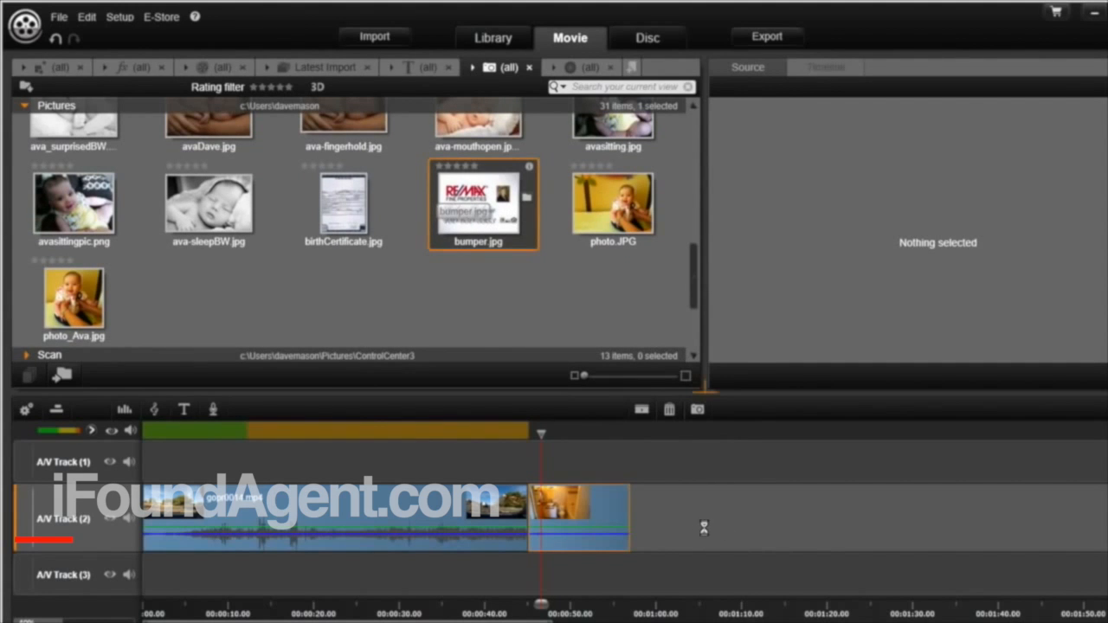
drag(698, 528, 646, 526)
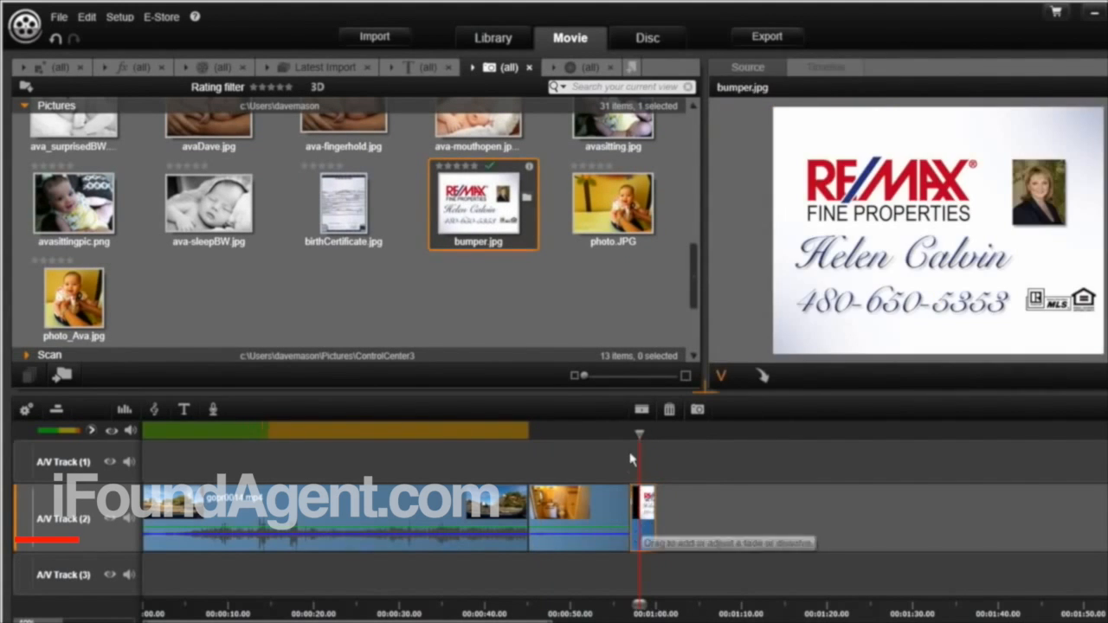
drag(638, 433, 143, 433)
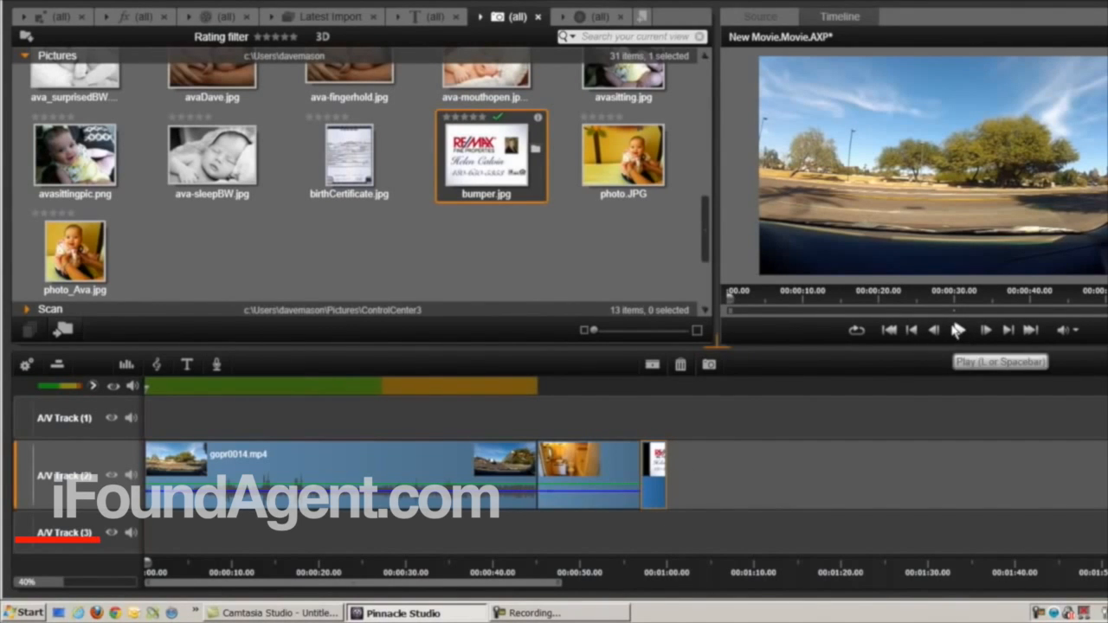
drag(148, 387, 458, 390)
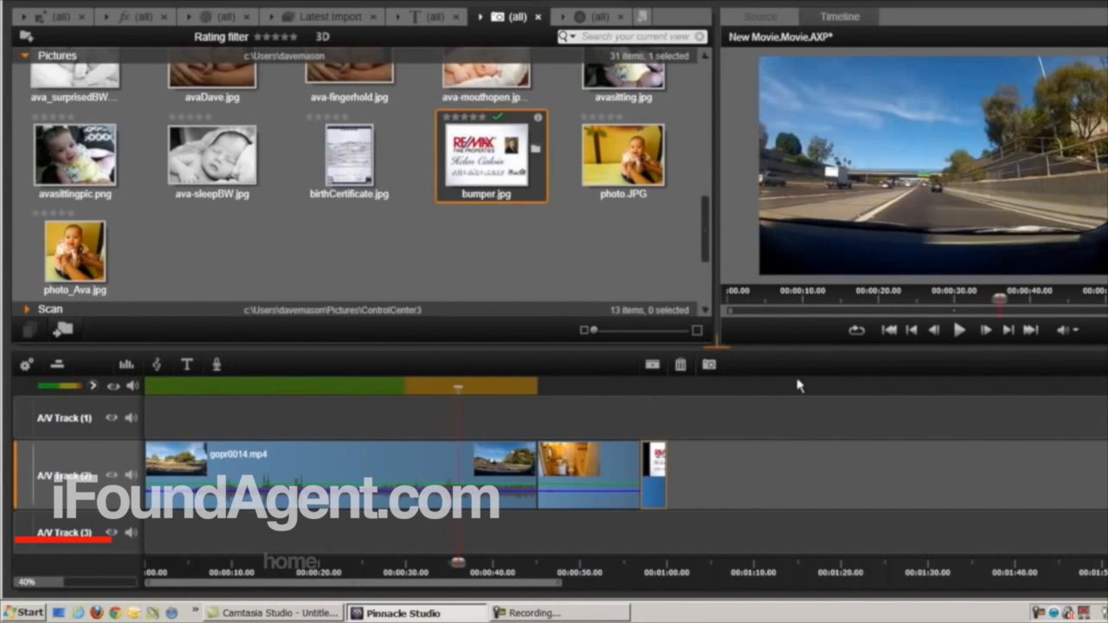
click(959, 330)
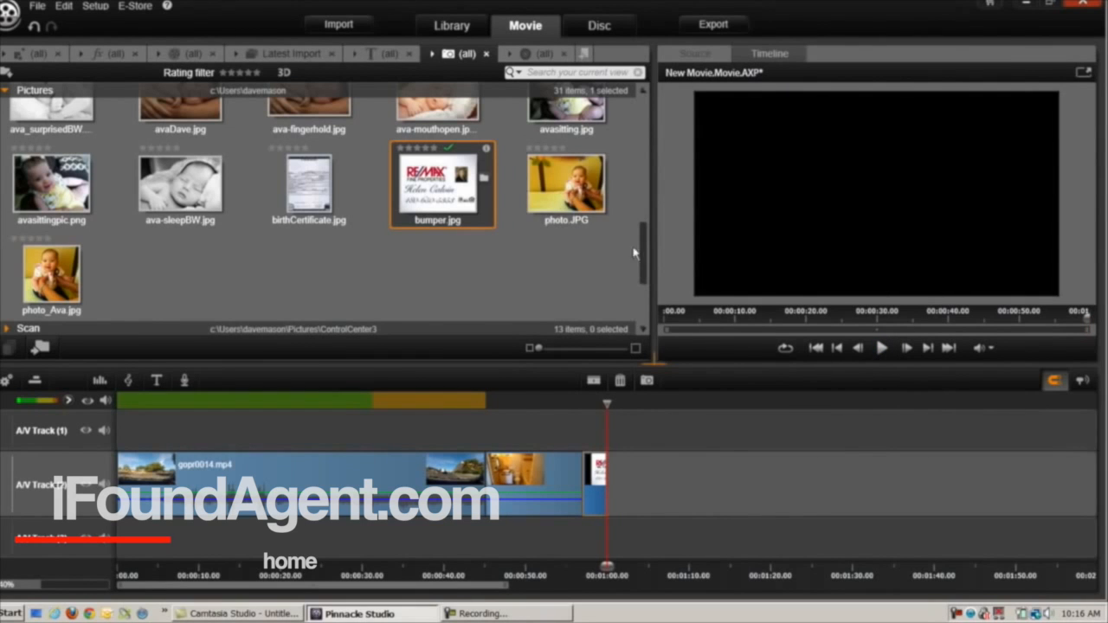
drag(647, 269, 640, 116)
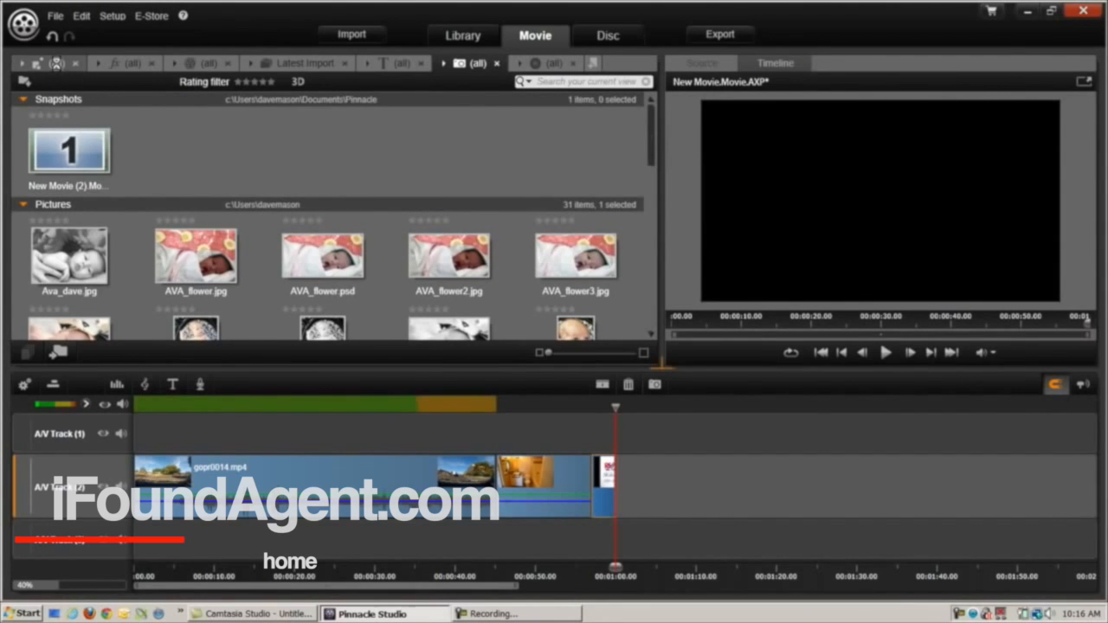
Put the 50s Modern '1 - Opening' montage after bumper.jpg and open it in the Montage Editor
click(56, 64)
scroll(357, 276, down, 6)
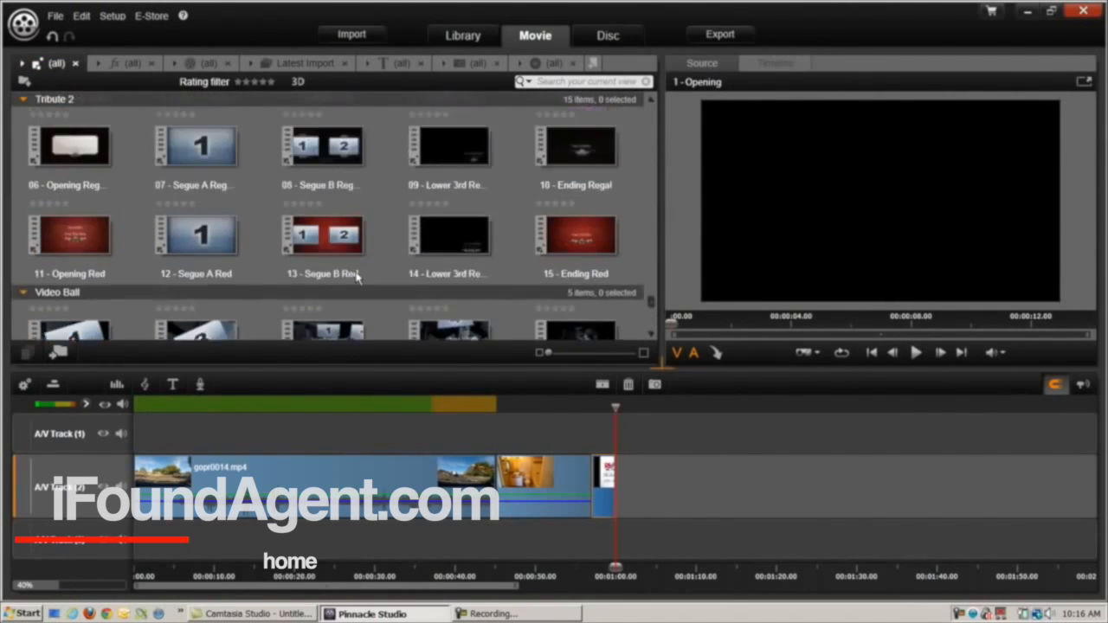
scroll(357, 275, up, 5)
drag(648, 283, 654, 102)
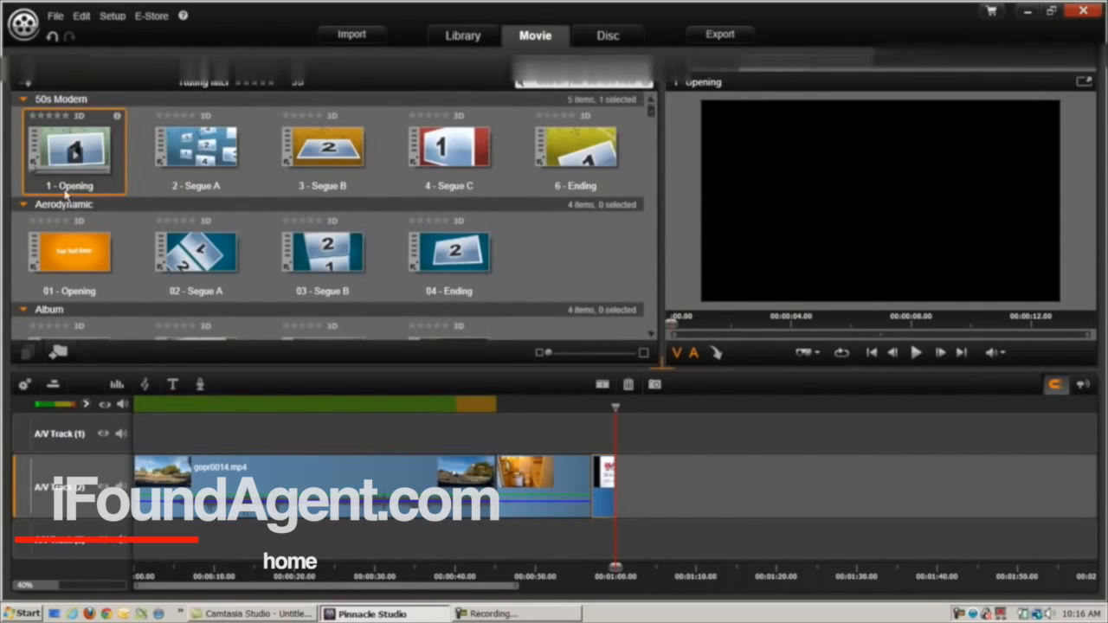
drag(70, 151, 620, 477)
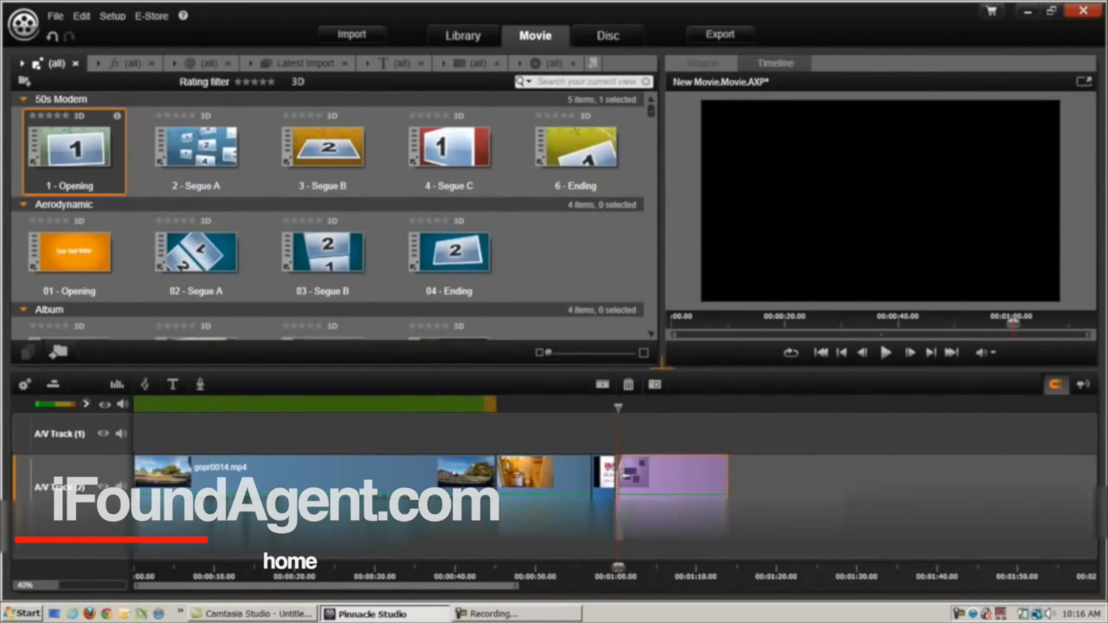
double_click(678, 479)
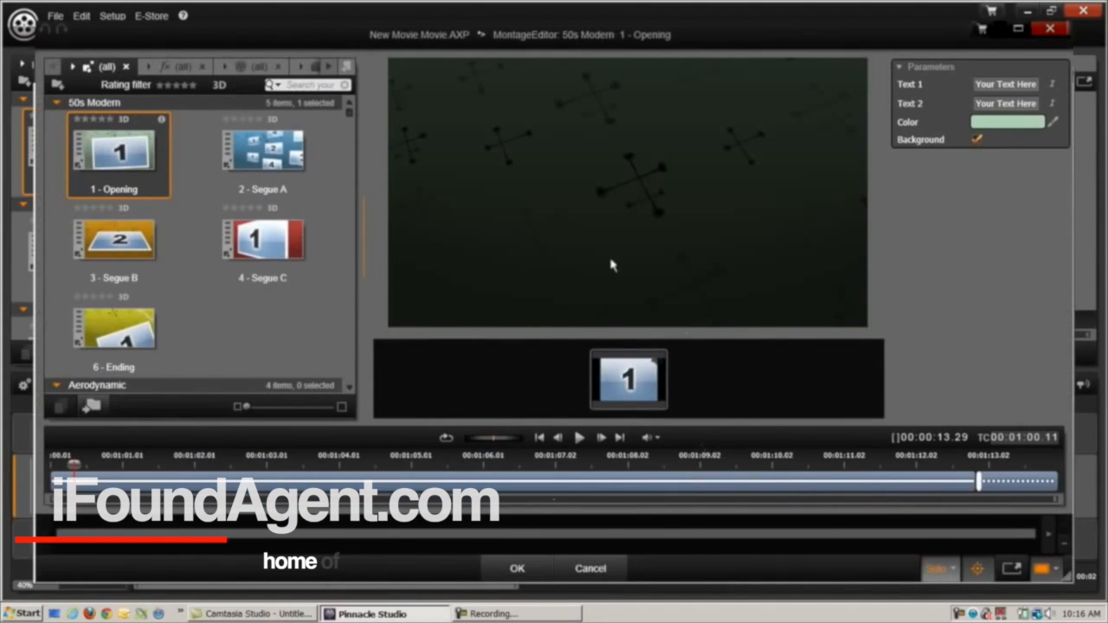
Change the montage's first text line to 'Thank' and start the second line with 'D'
click(1014, 86)
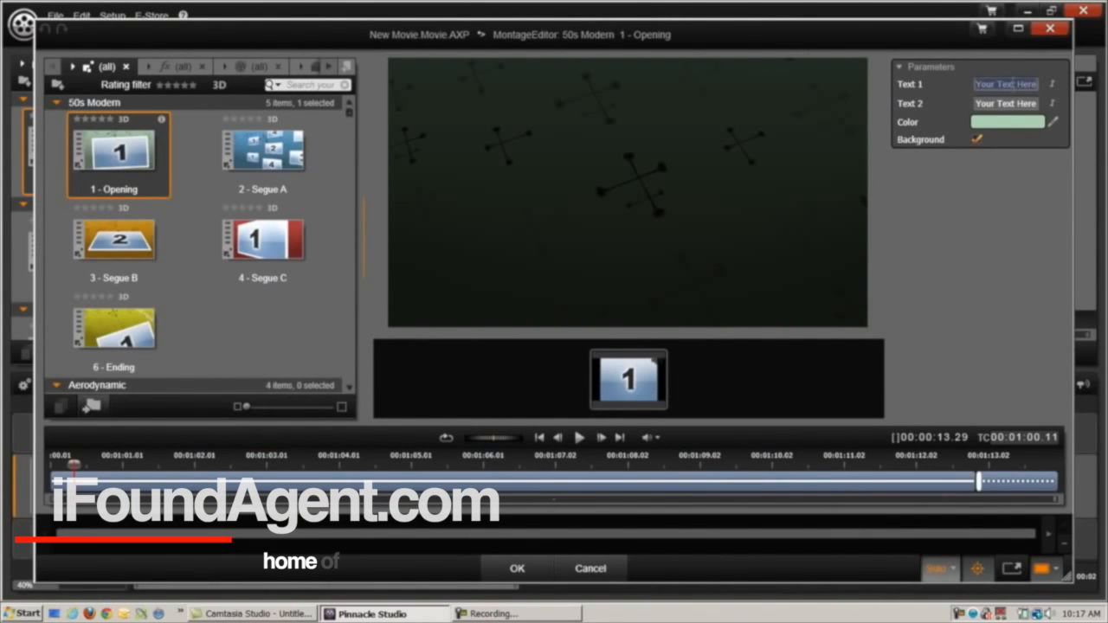
text(Thank for com)
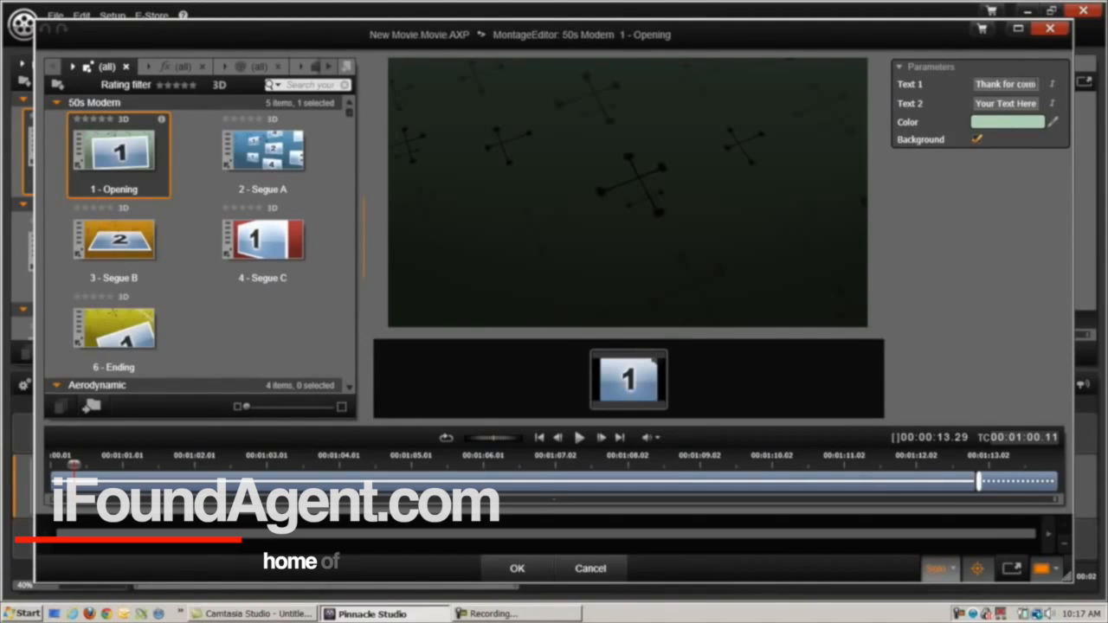
key(Return)
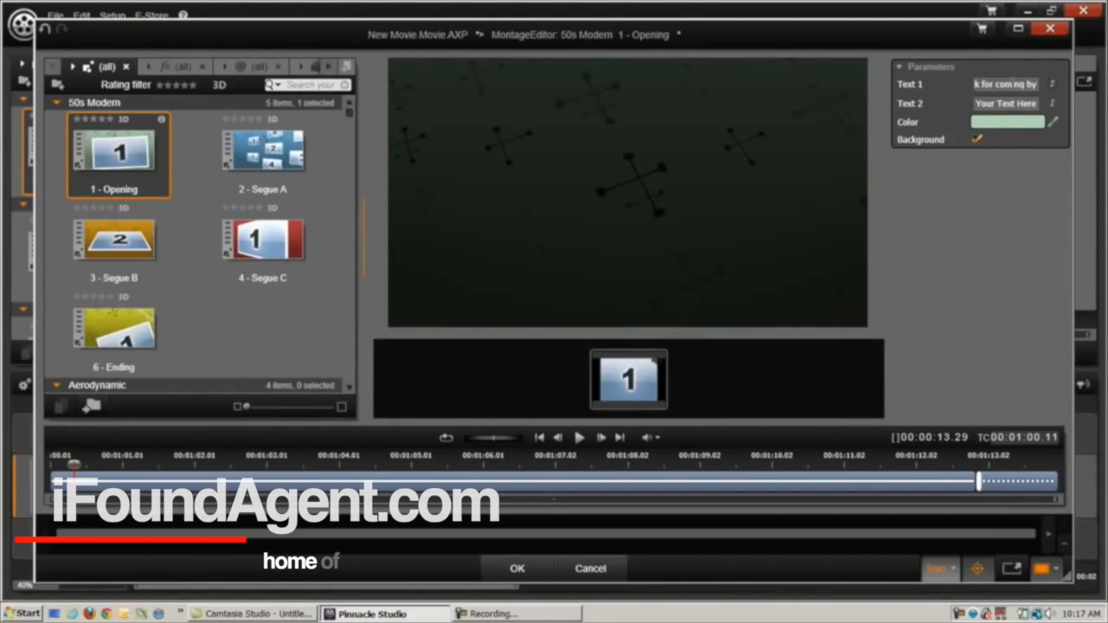
click(1004, 101)
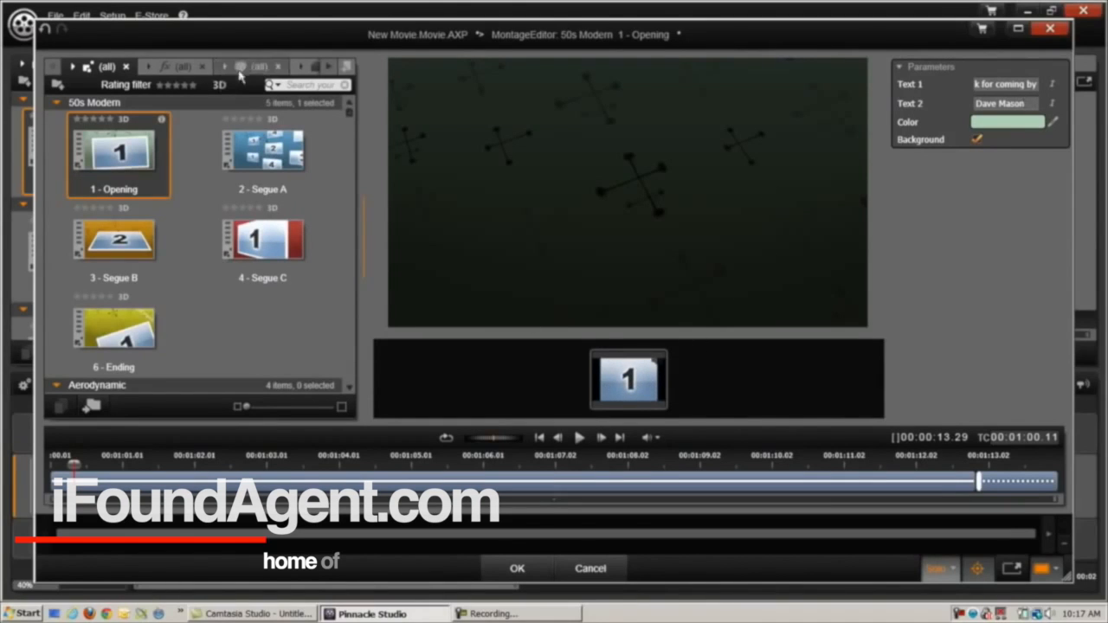
Drop the ava_laydown.jpg photo into the montage's picture zone and confirm with OK
click(251, 65)
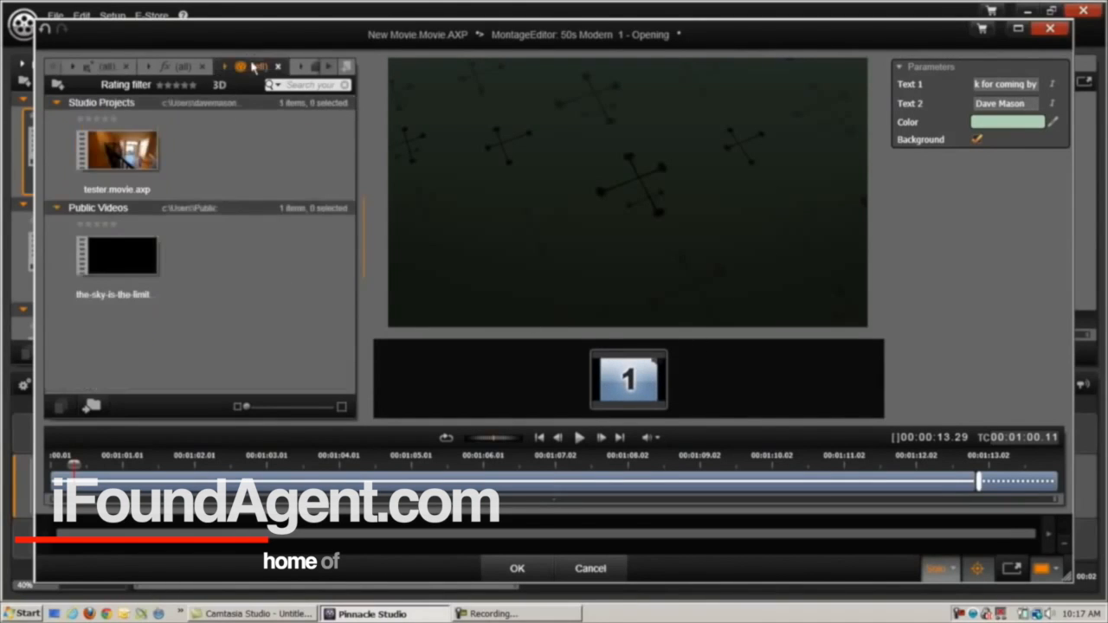
click(330, 68)
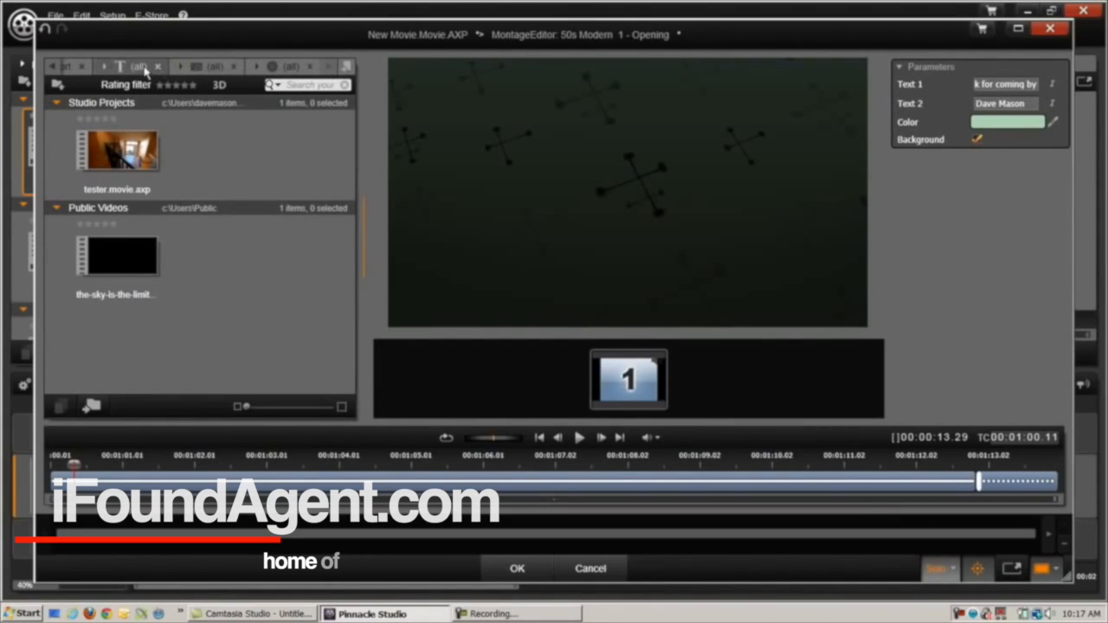
click(145, 71)
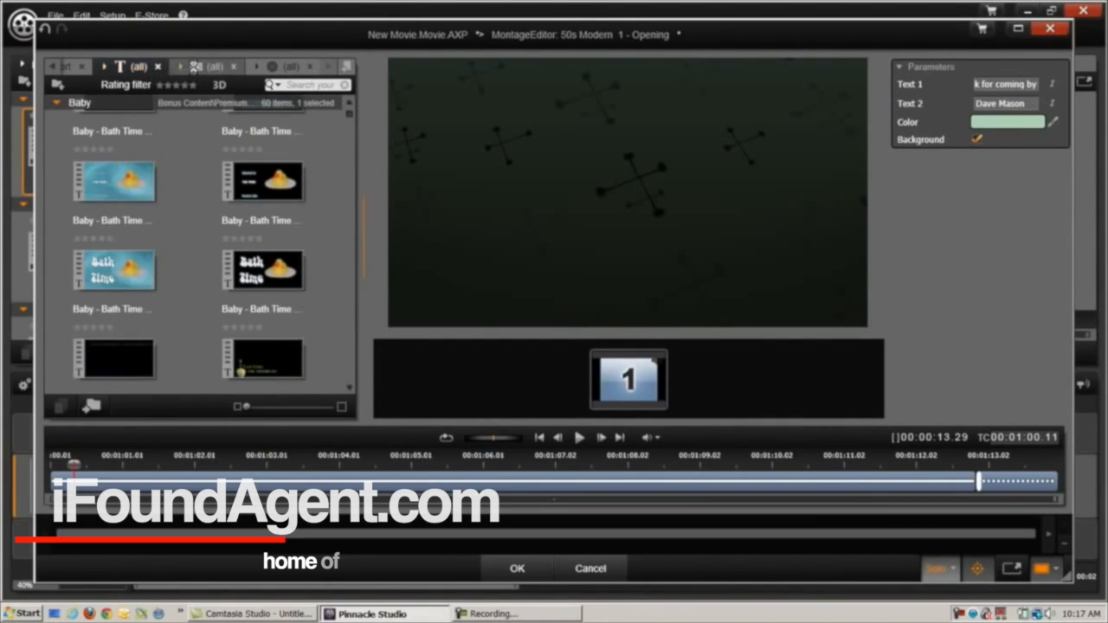
click(198, 67)
drag(262, 195, 621, 373)
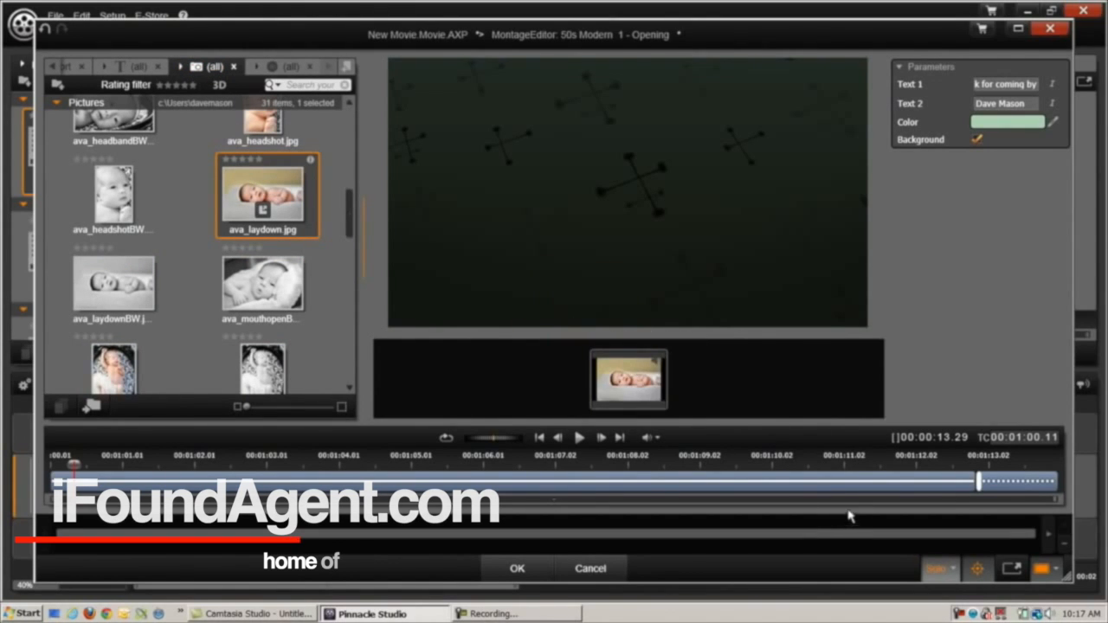
click(517, 568)
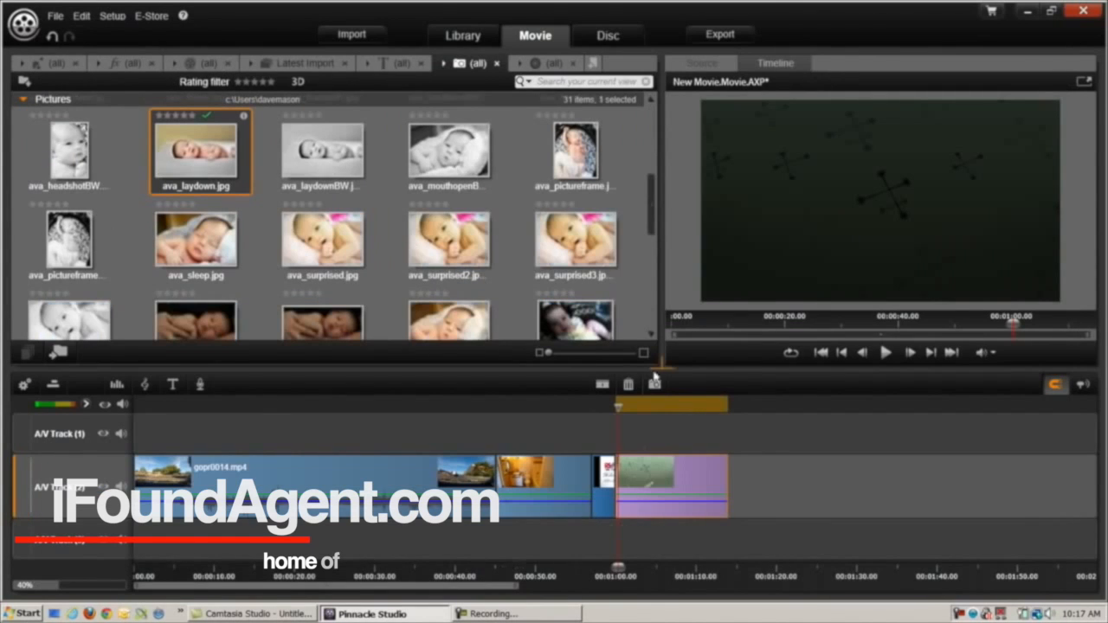
drag(620, 406, 606, 408)
click(888, 350)
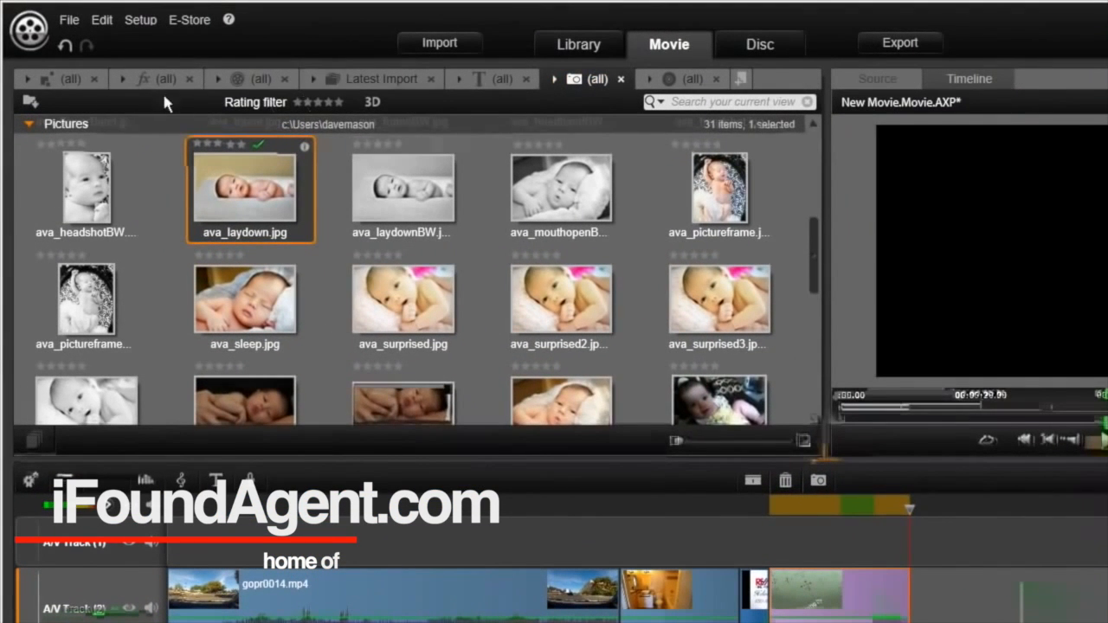
Show the library's themes scrolled up to 50s Modern, then drag the playhead back to 0:00
click(78, 77)
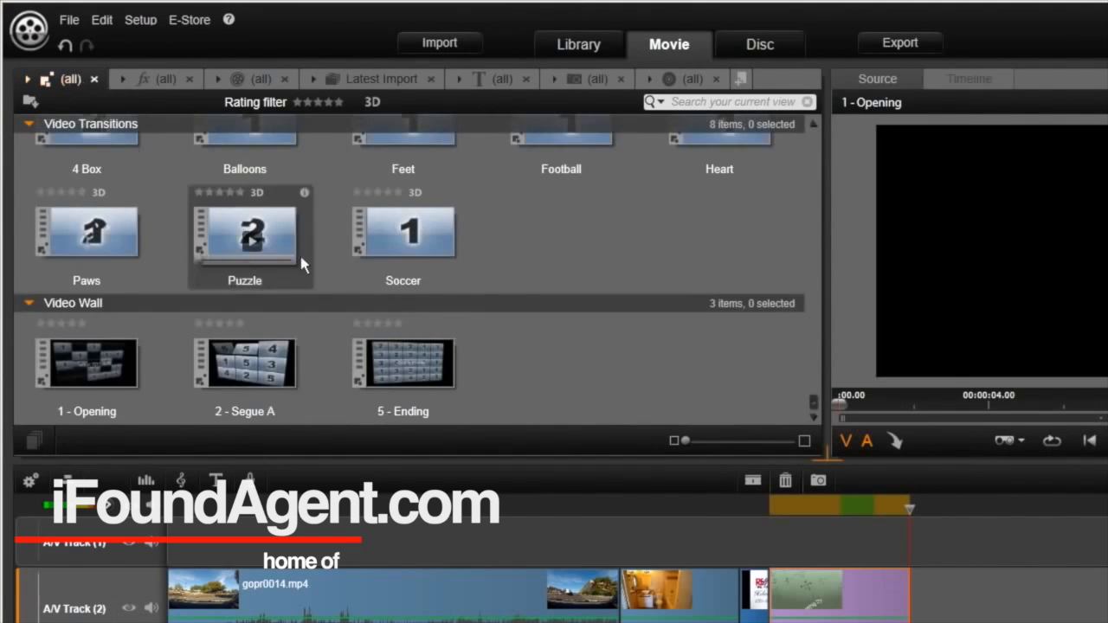
scroll(297, 256, up, 6)
scroll(297, 257, up, 15)
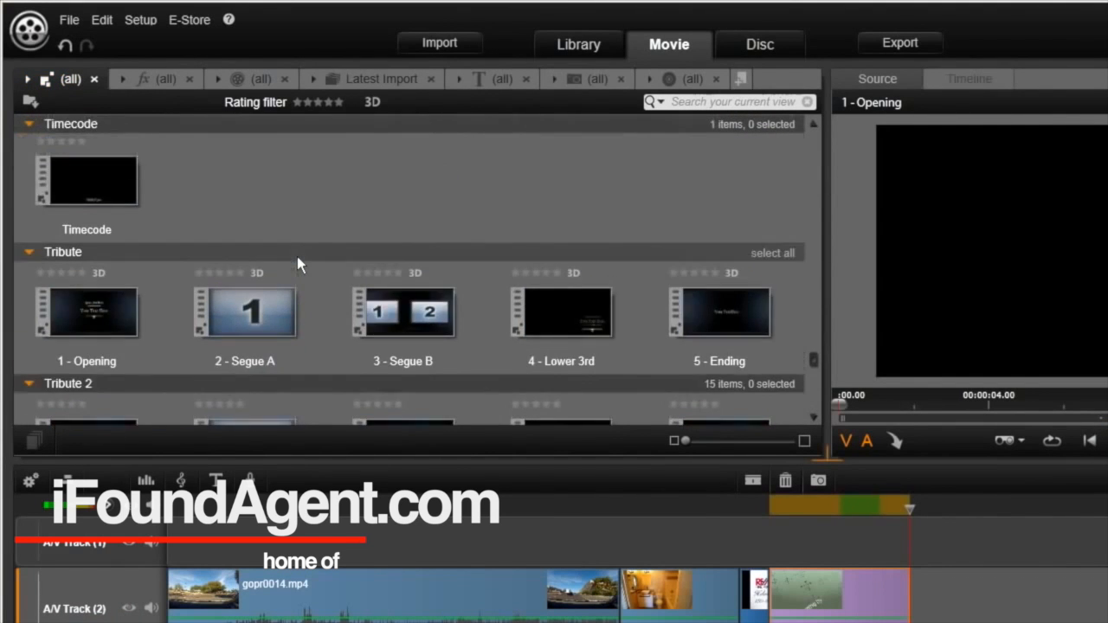
scroll(297, 264, up, 15)
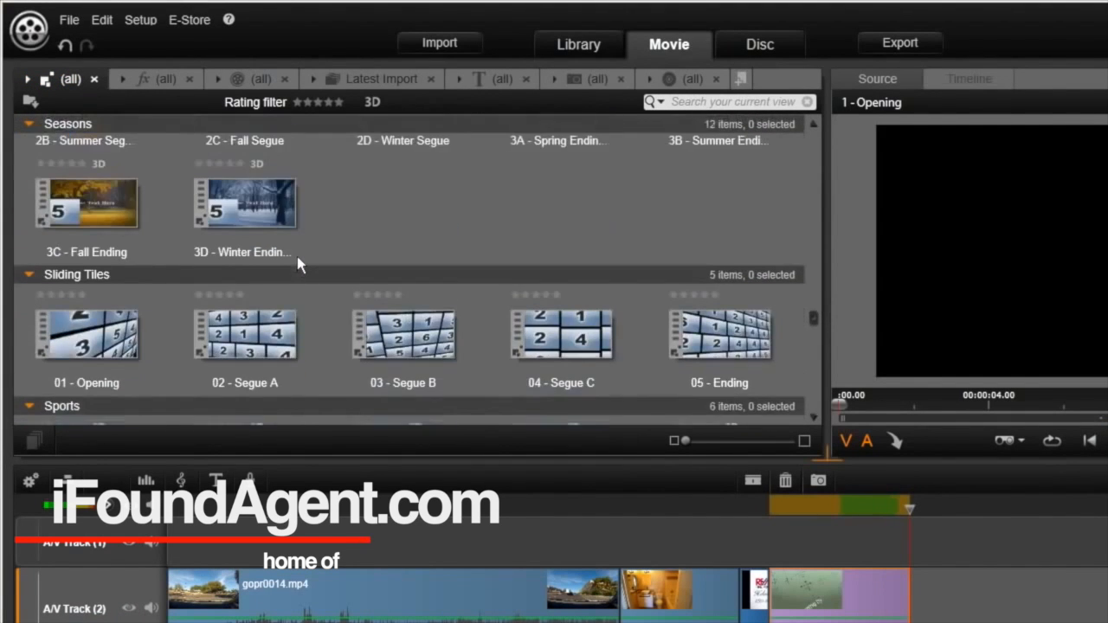
scroll(297, 257, up, 10)
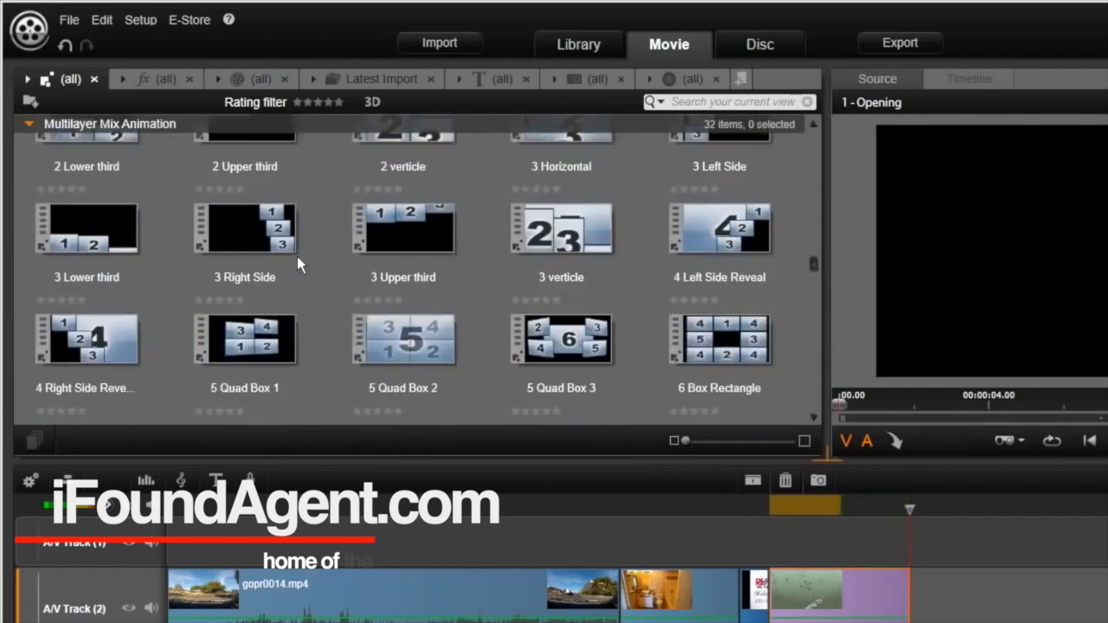
scroll(297, 256, up, 15)
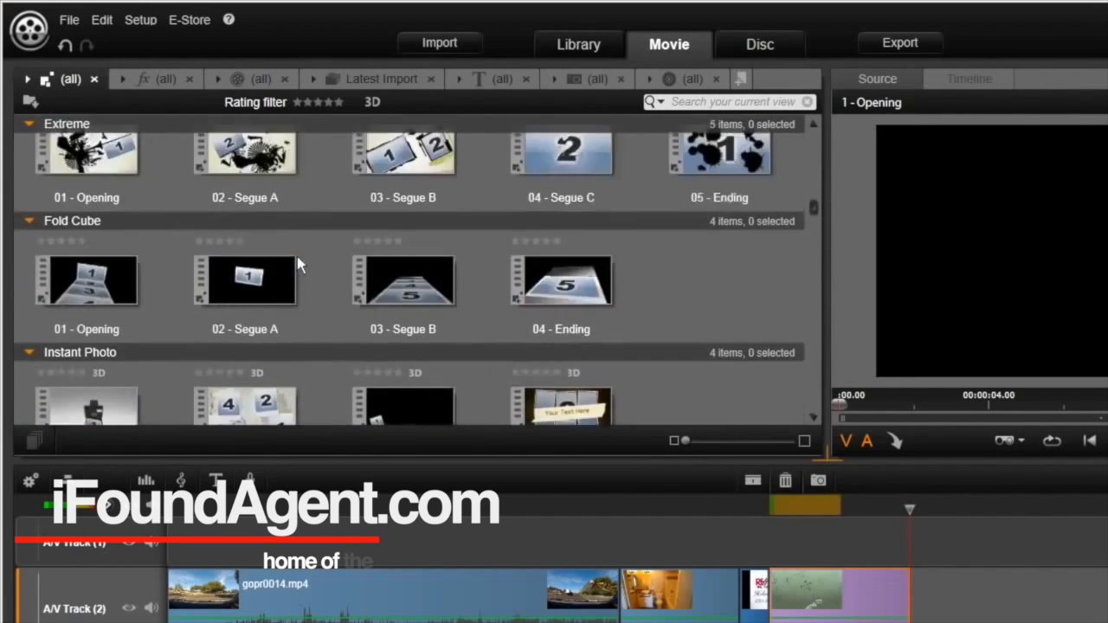
scroll(297, 256, up, 8)
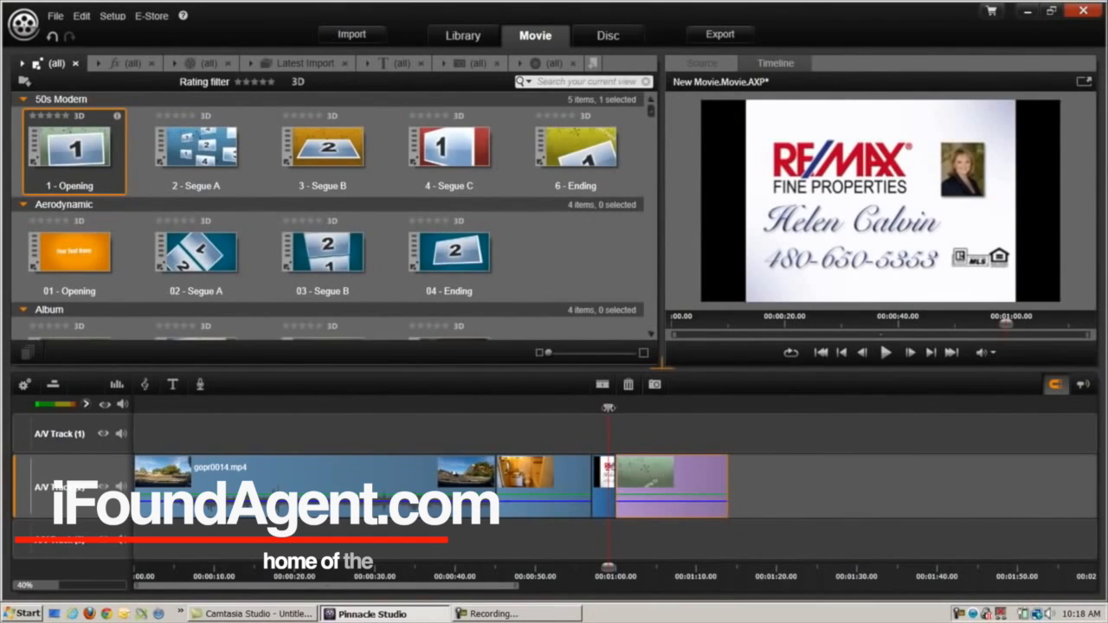
drag(609, 407, 280, 430)
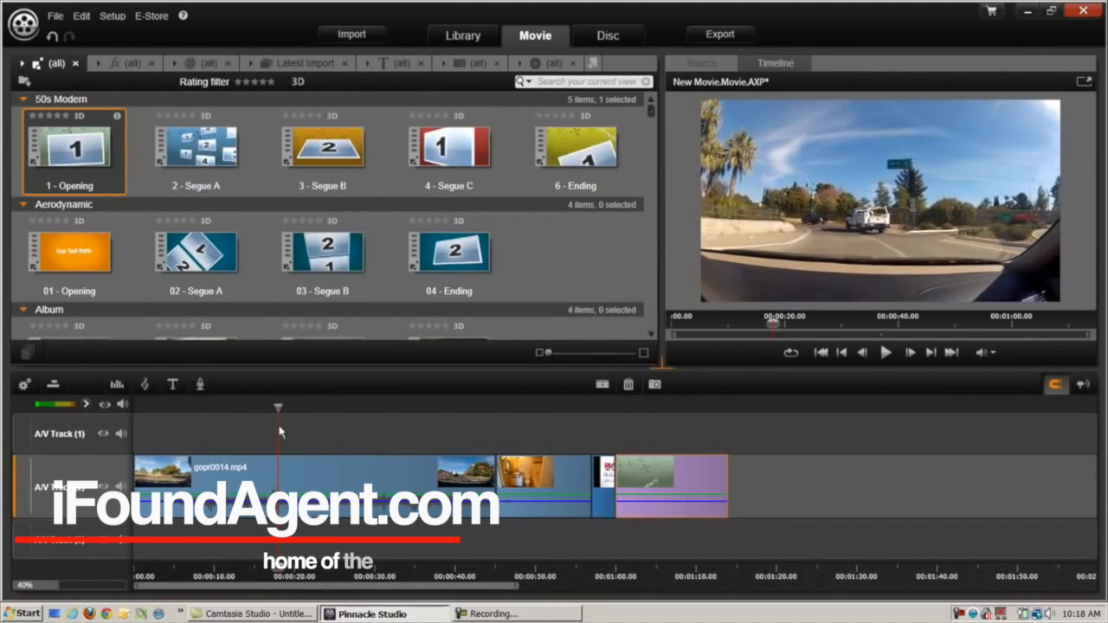
Split GOPR0014.MP4 at about 20 seconds and delete the part after the cut
click(603, 389)
click(390, 493)
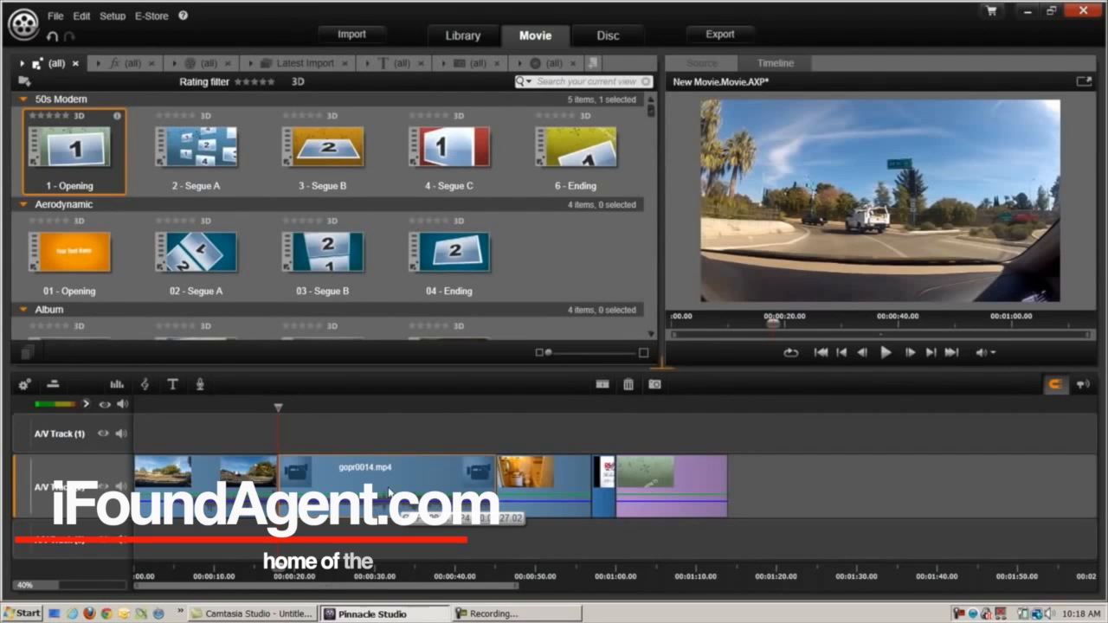
key(Delete)
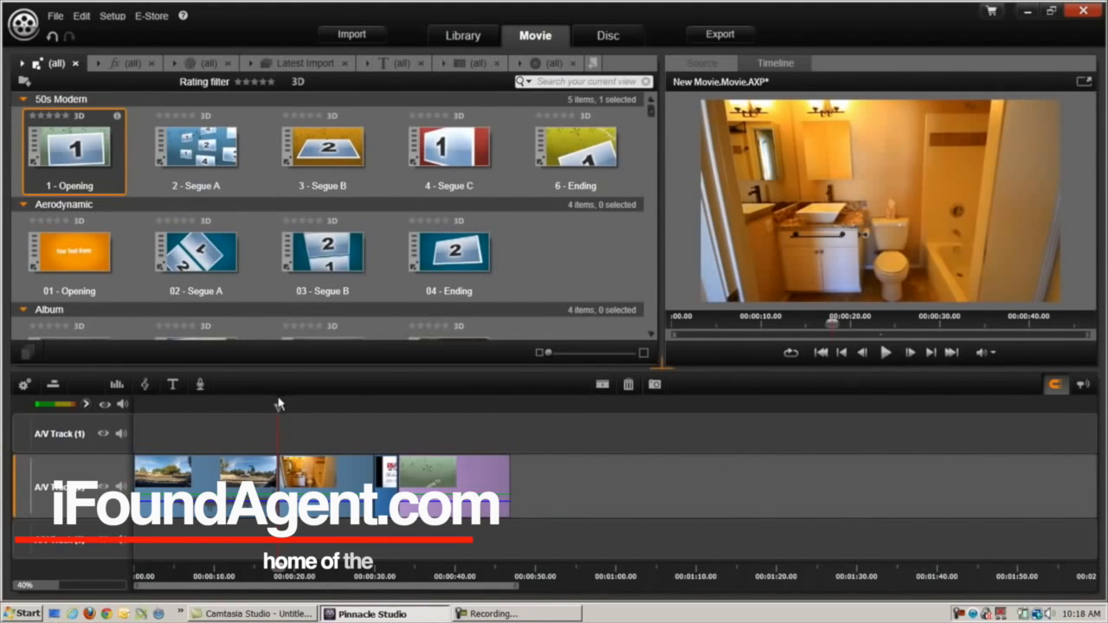
Split again at about 27 seconds and delete the short leftover piece before the RE/MAX card
mouse_move(279, 409)
mouse_down()
mouse_move(378, 403)
mouse_move(346, 409)
mouse_up()
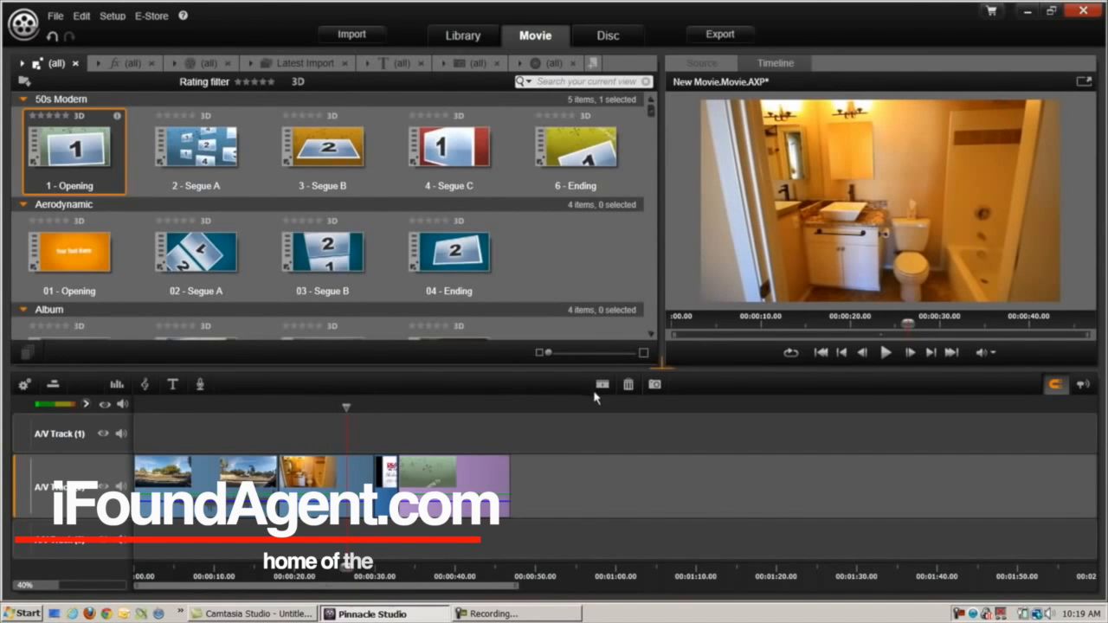
click(602, 385)
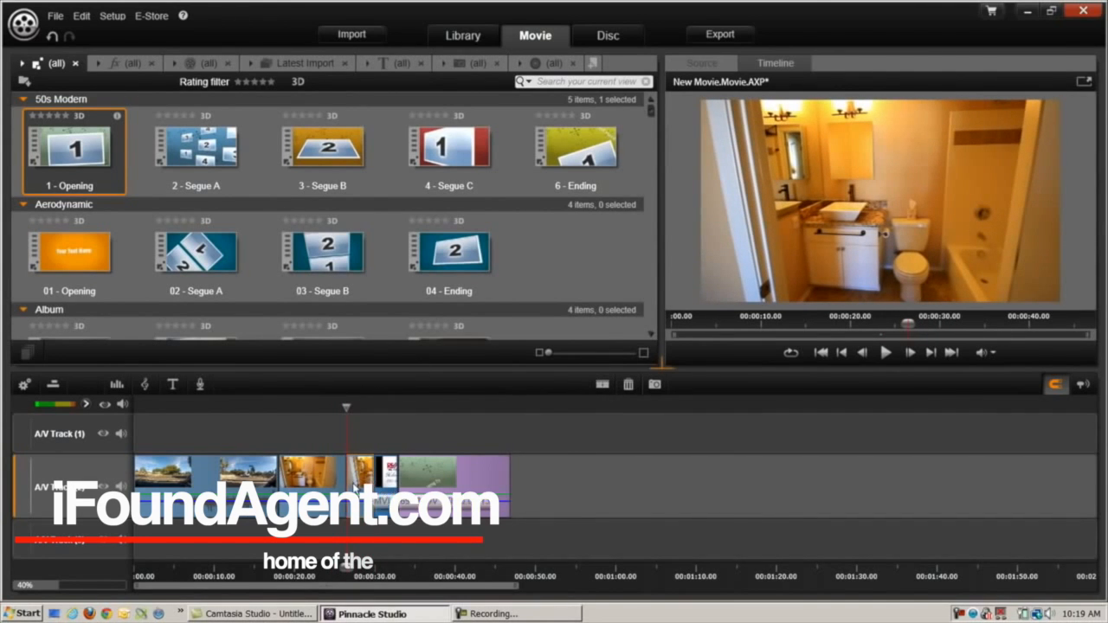
key(Delete)
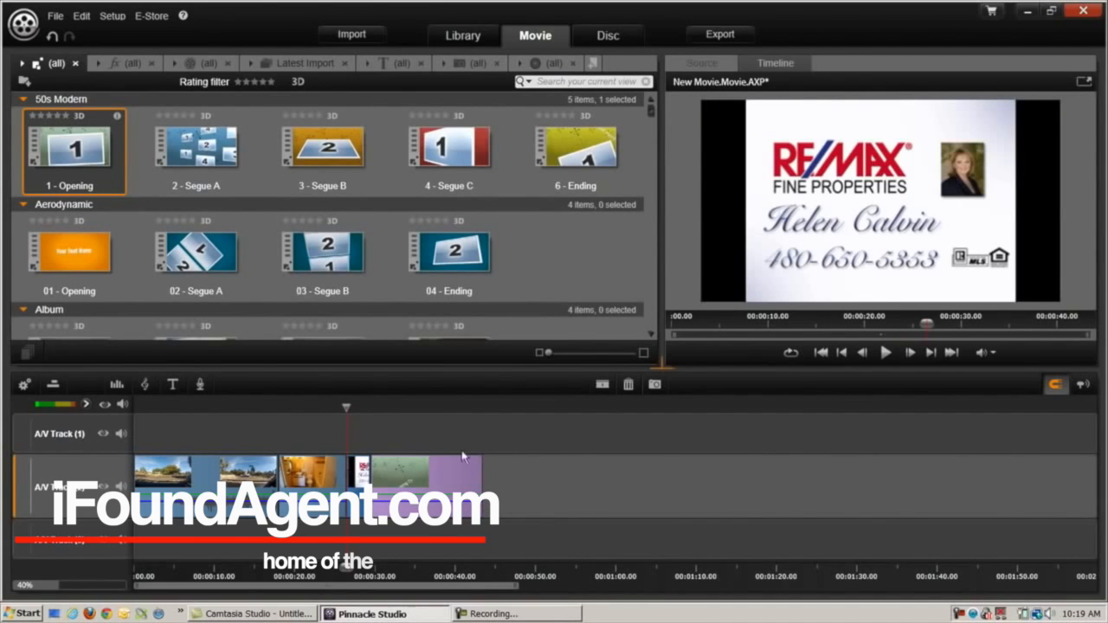
drag(339, 412, 254, 430)
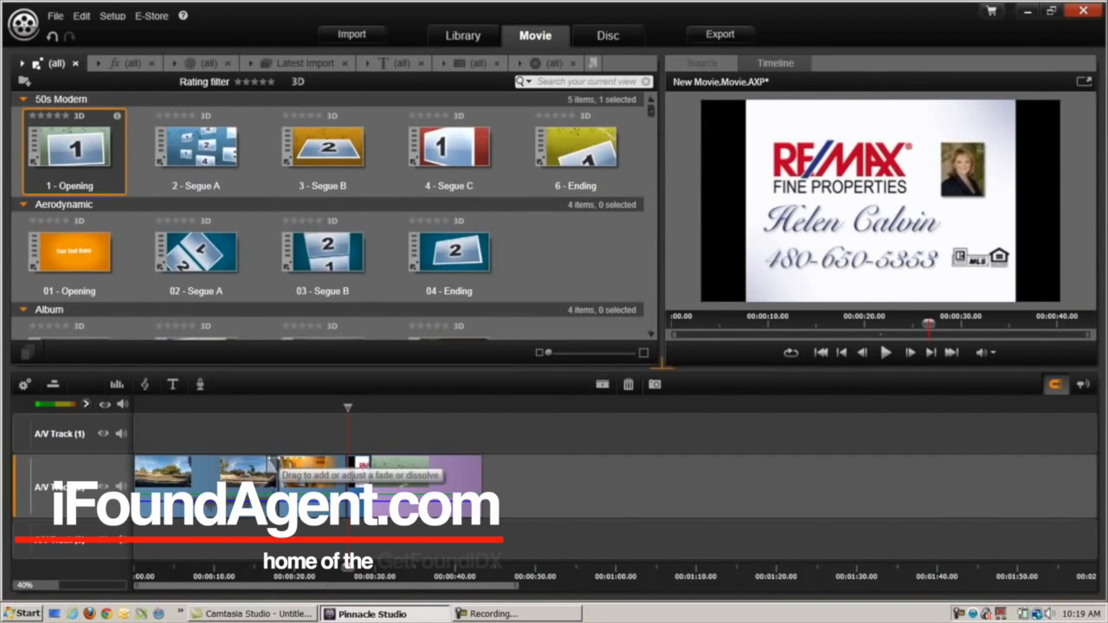
Trim the end of the second driving clip slightly shorter
mouse_move(273, 466)
mouse_down()
mouse_move(238, 470)
mouse_move(267, 468)
mouse_up()
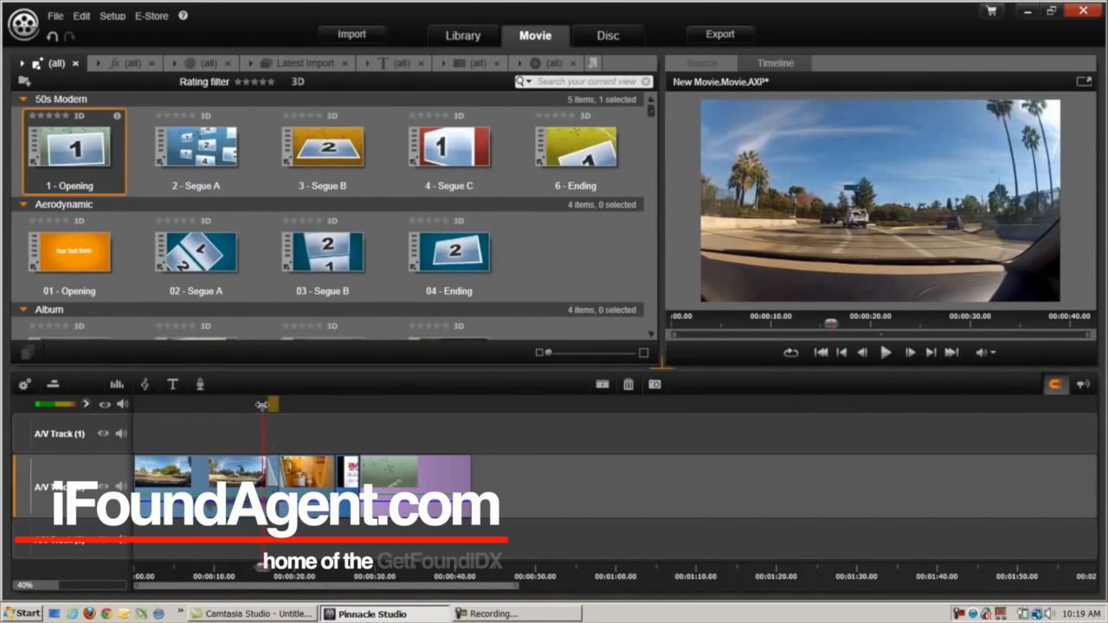
drag(262, 405, 256, 408)
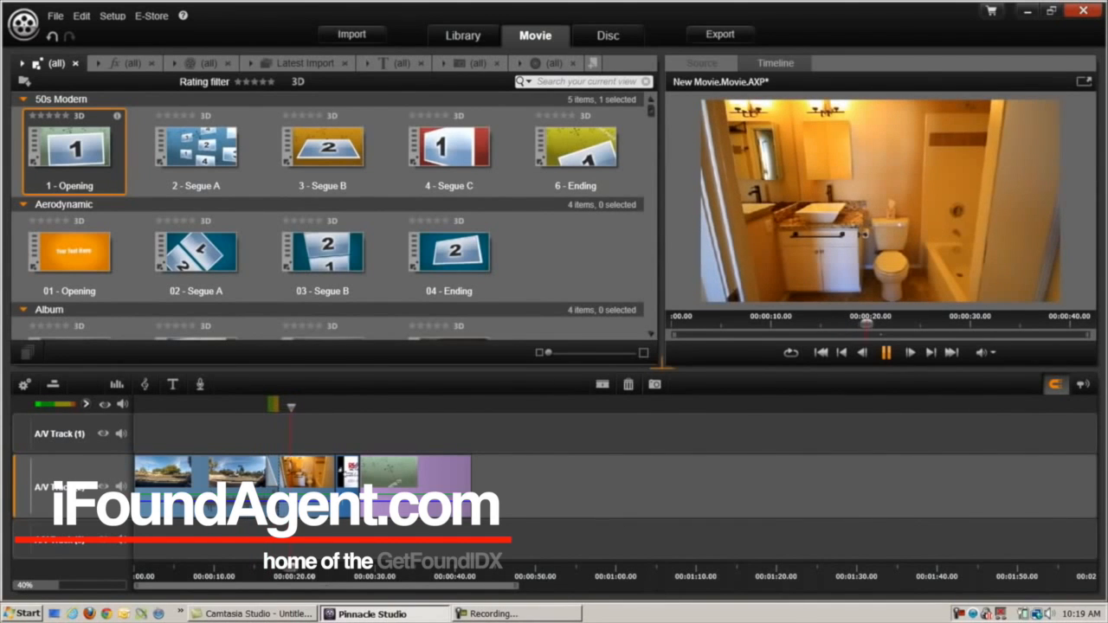
key(space)
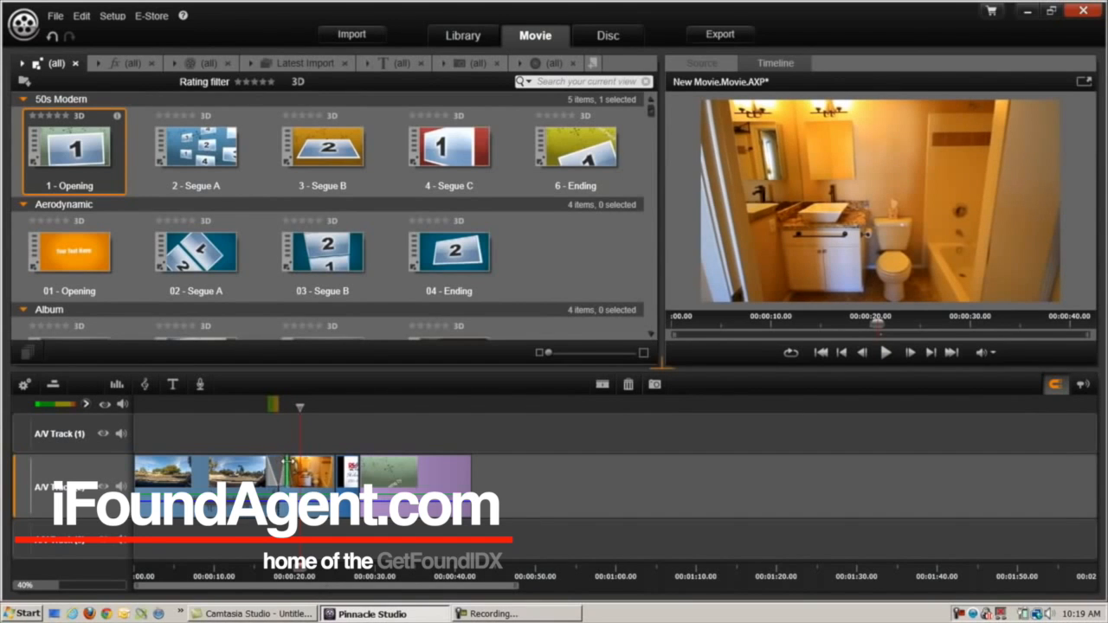
Replay from just before the cut into MVI_1695.MOV to check the edit
click(288, 442)
drag(287, 407, 247, 407)
key(space)
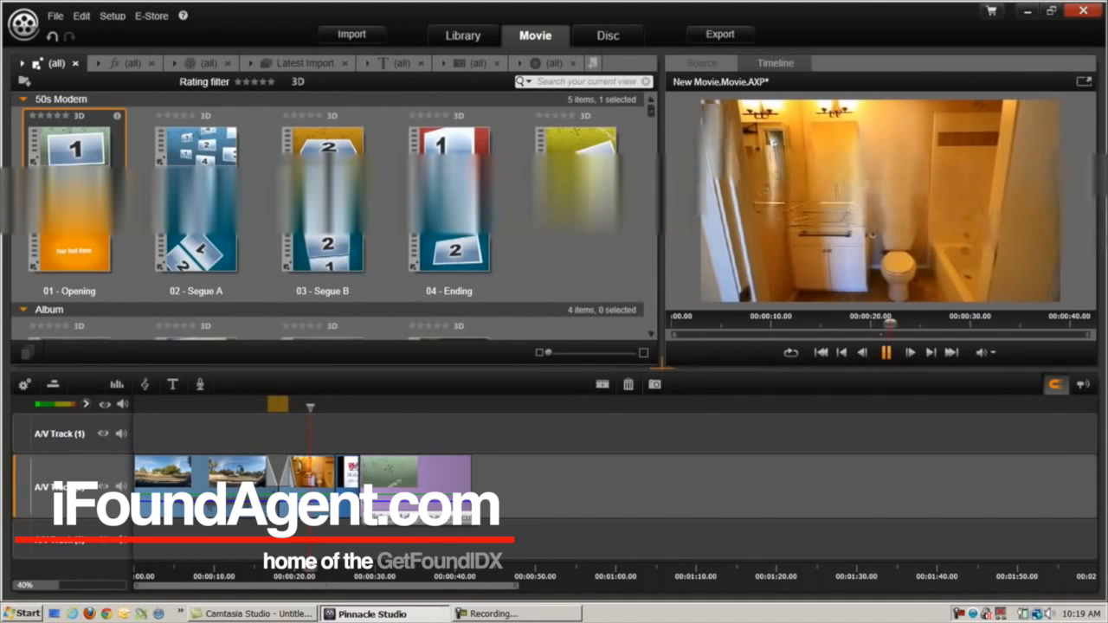
key(space)
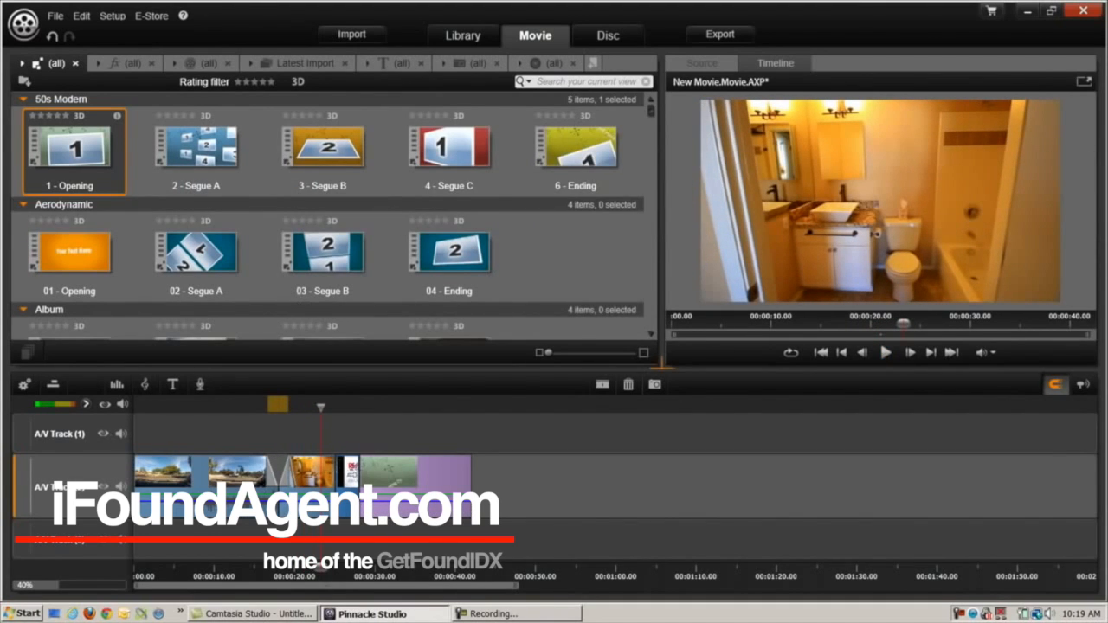
Apply a Cross Dissolve out transition to the clip through its right-click menu
right_click(350, 482)
mouse_move(399, 423)
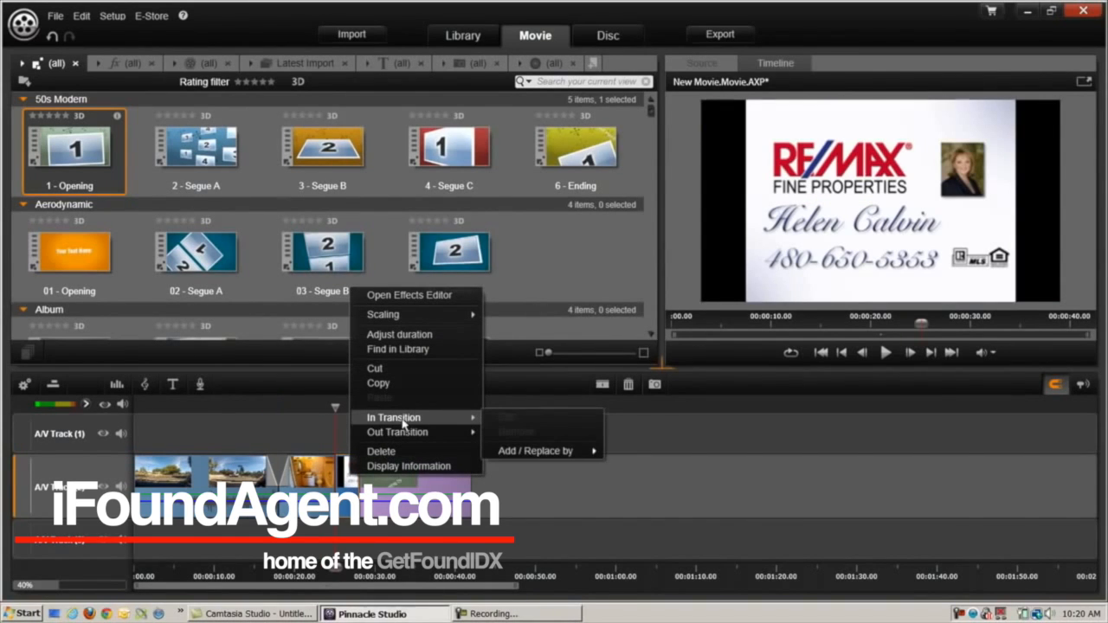
mouse_move(573, 452)
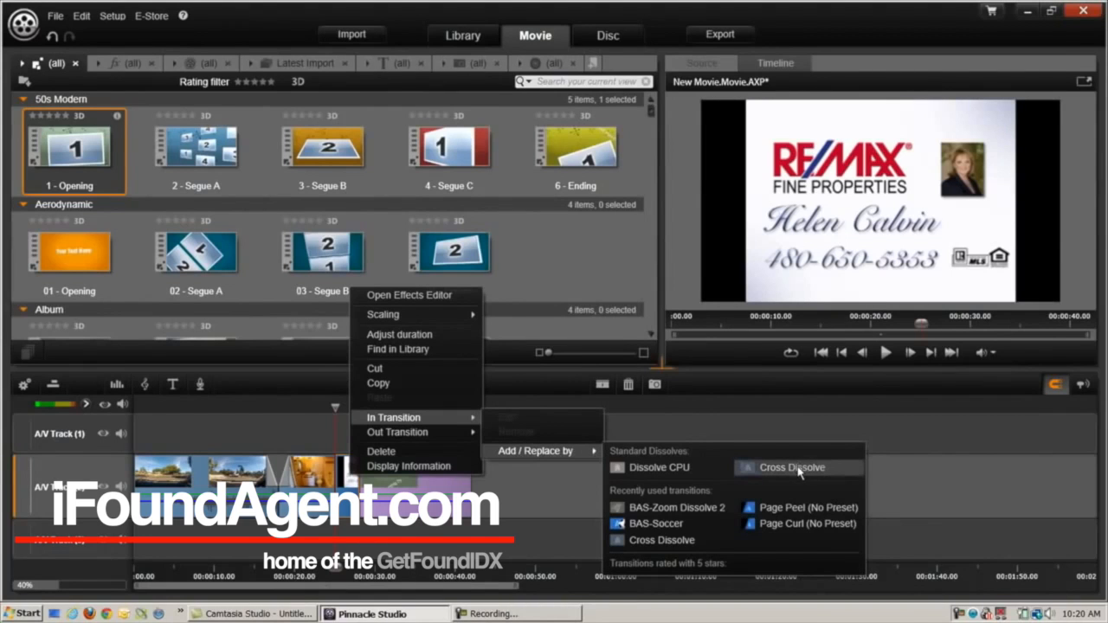
click(799, 469)
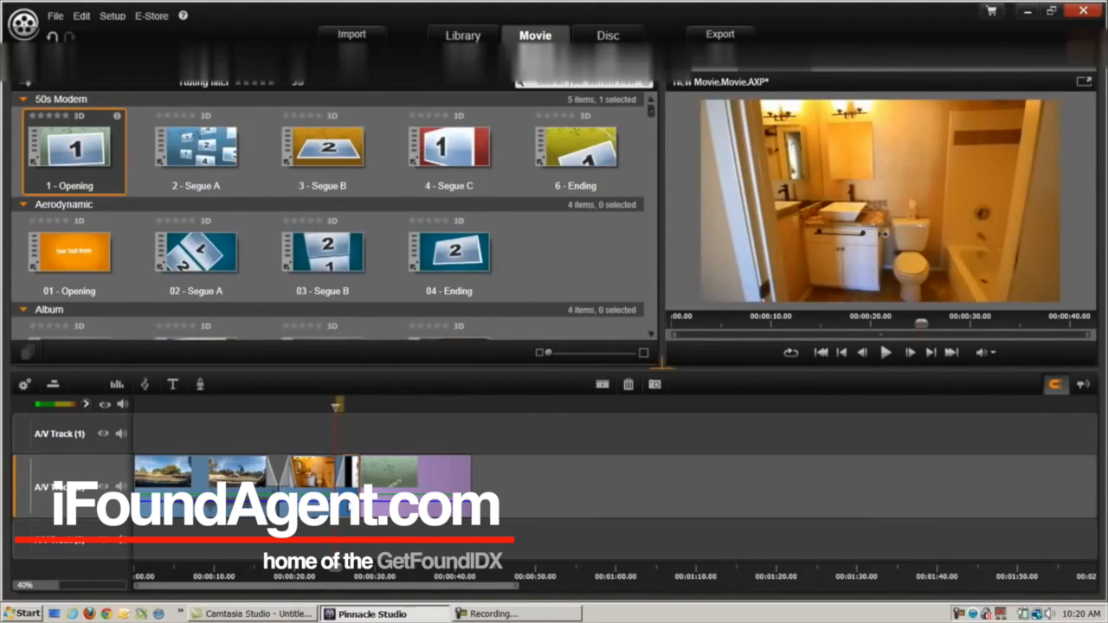
right_click(349, 506)
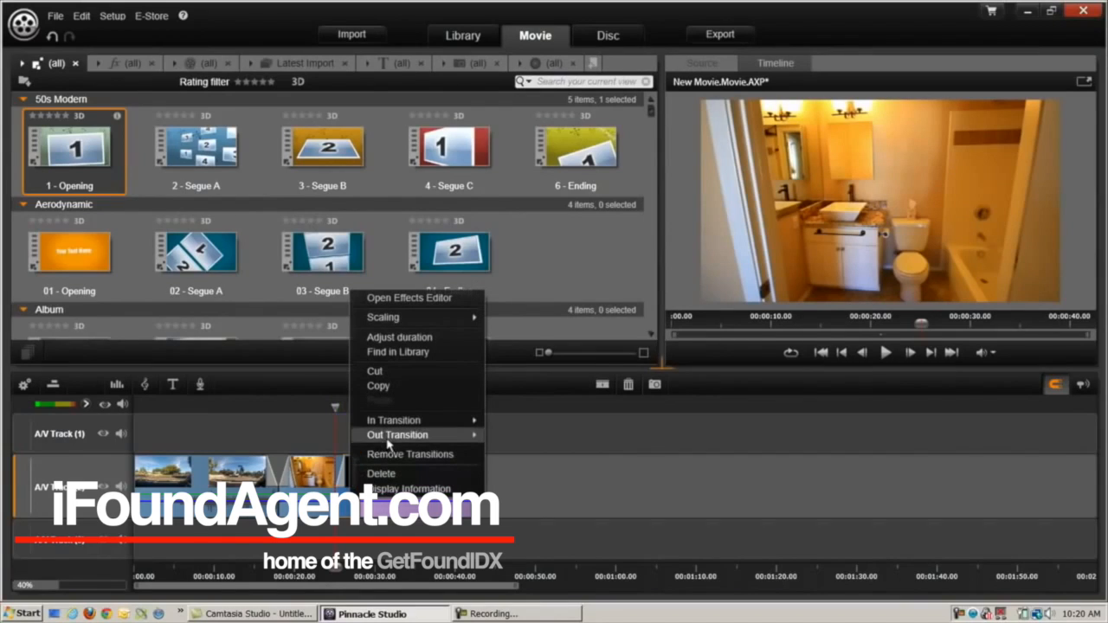
mouse_move(571, 471)
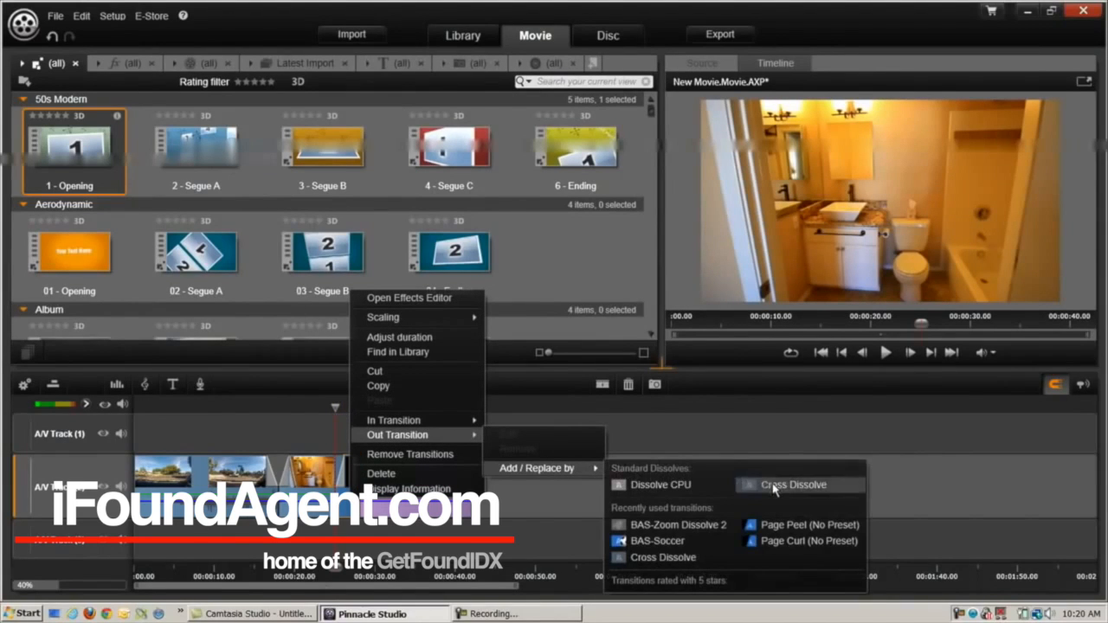
click(773, 486)
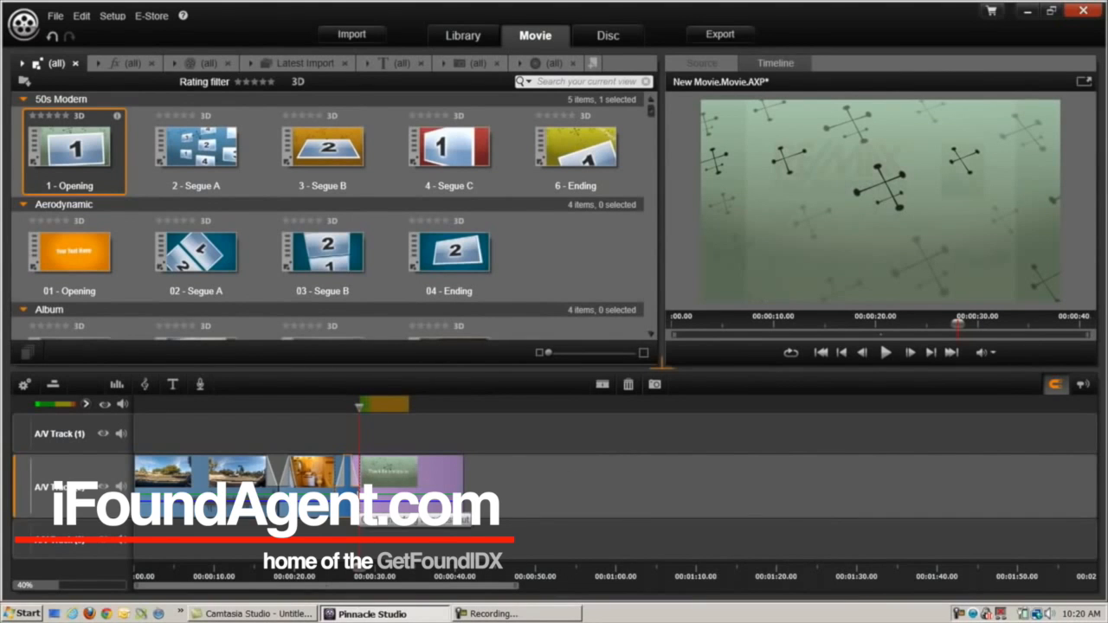
Drag the clip's corner to add a dissolve fade and preview it from the bathroom clip
drag(356, 407, 319, 412)
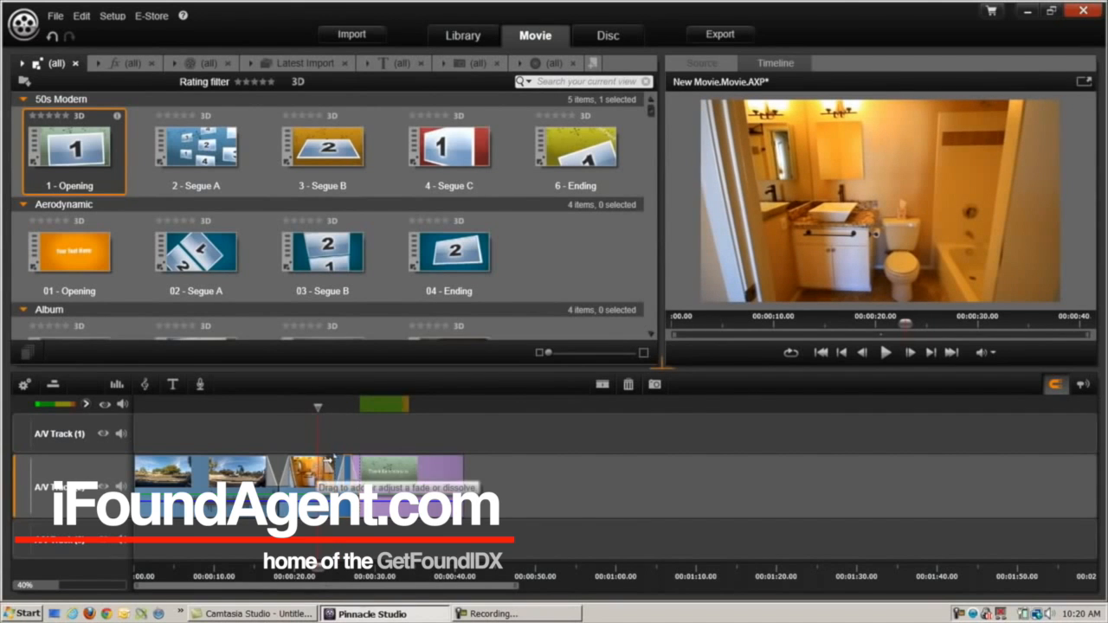
drag(313, 471, 307, 472)
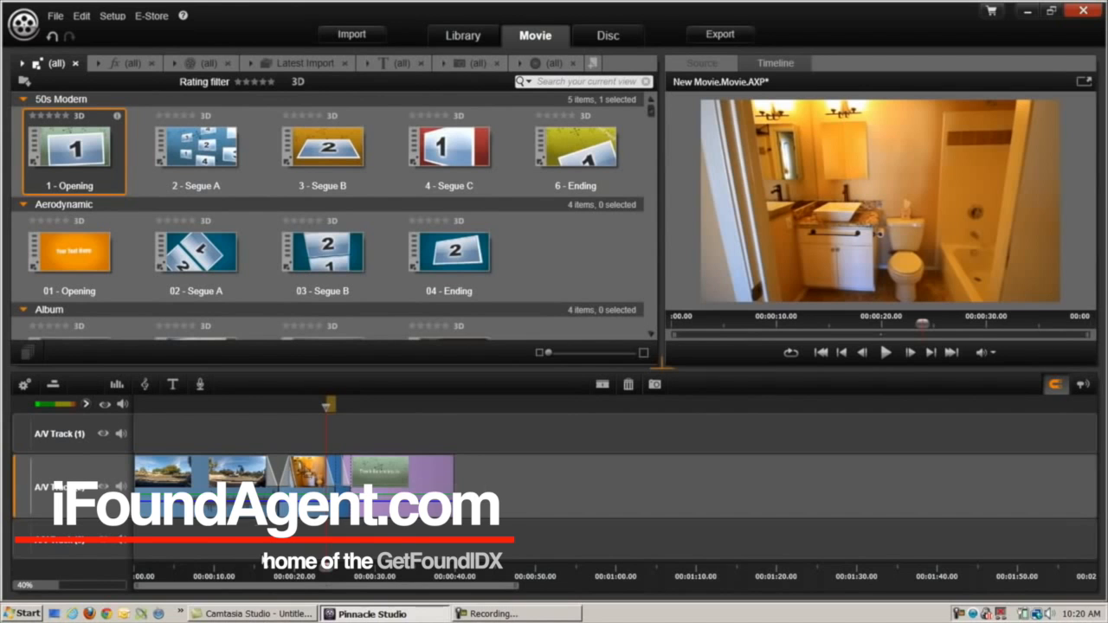
drag(320, 406, 291, 413)
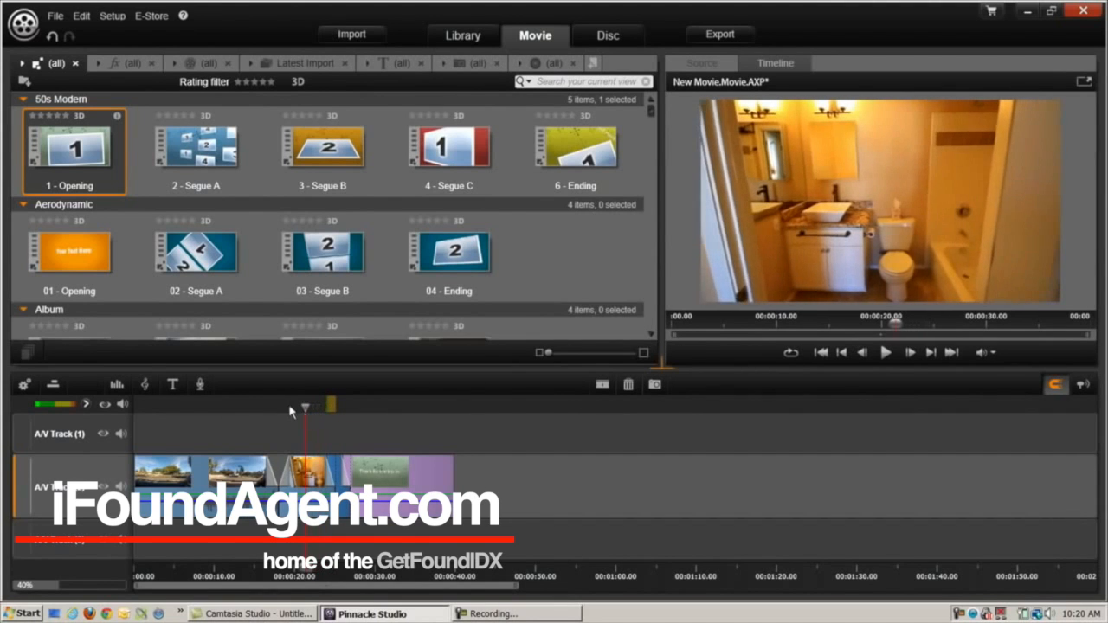
key(space)
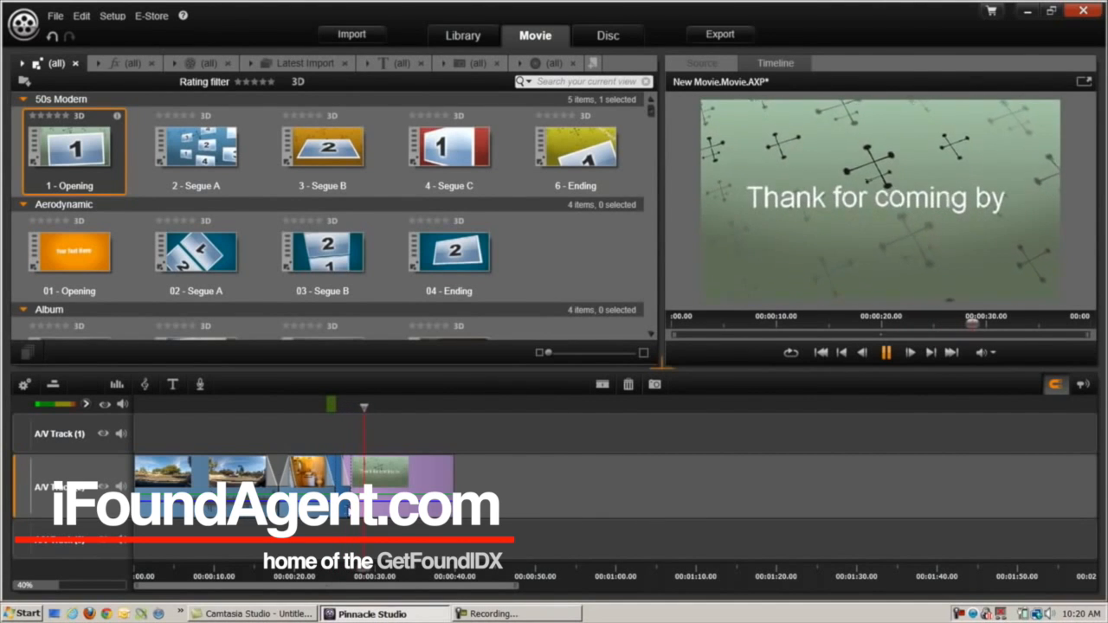
Trim the start of the 'Thank for coming by' title and adjust the RE/MAX card's start
drag(353, 504, 379, 499)
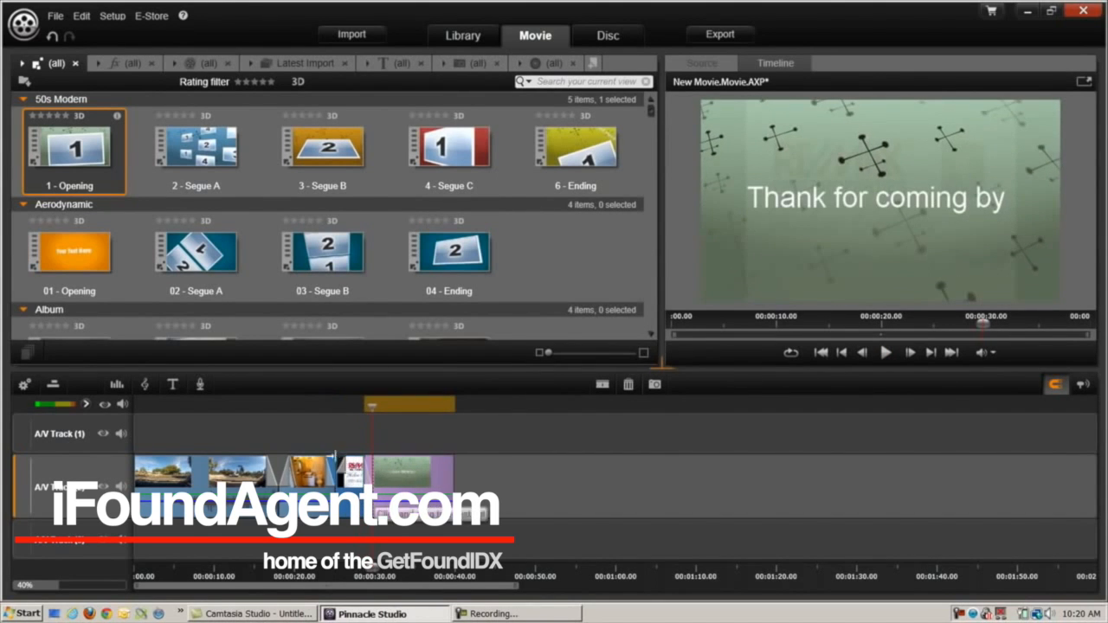
drag(341, 461, 347, 463)
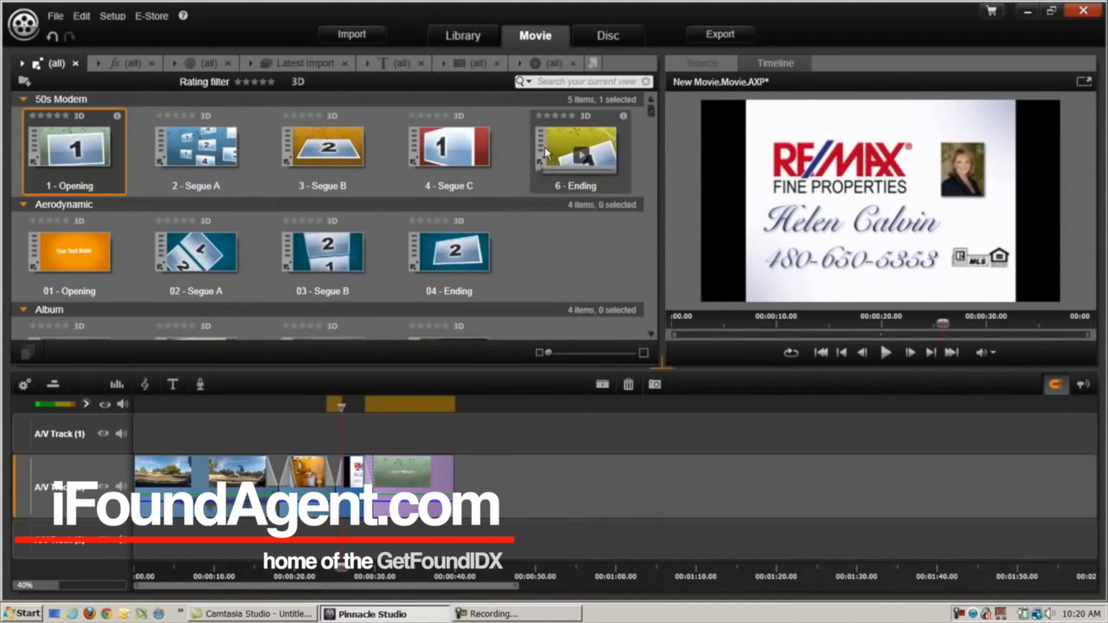
Browse the library's pictures, disc menus, projects, themes, effects, recent media and titles
click(475, 66)
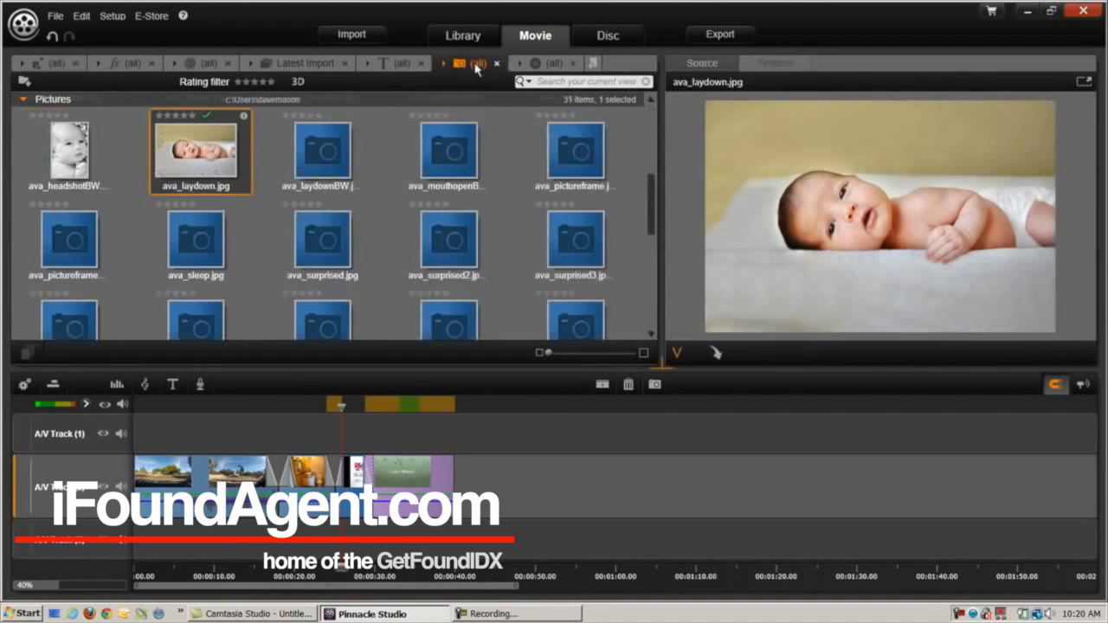
scroll(598, 127, up, 3)
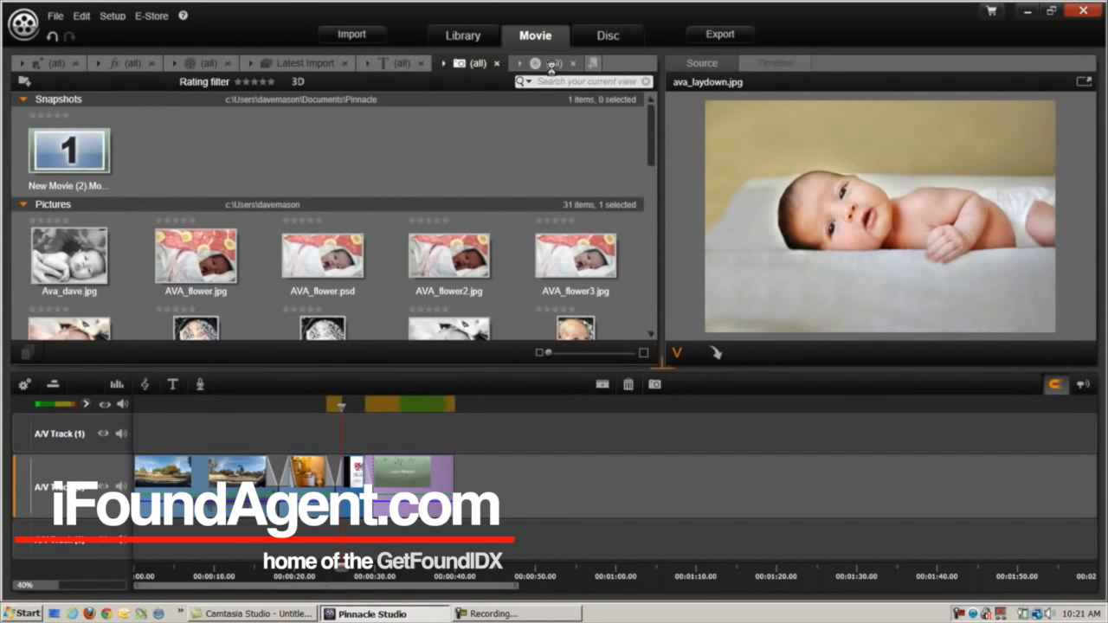
click(547, 66)
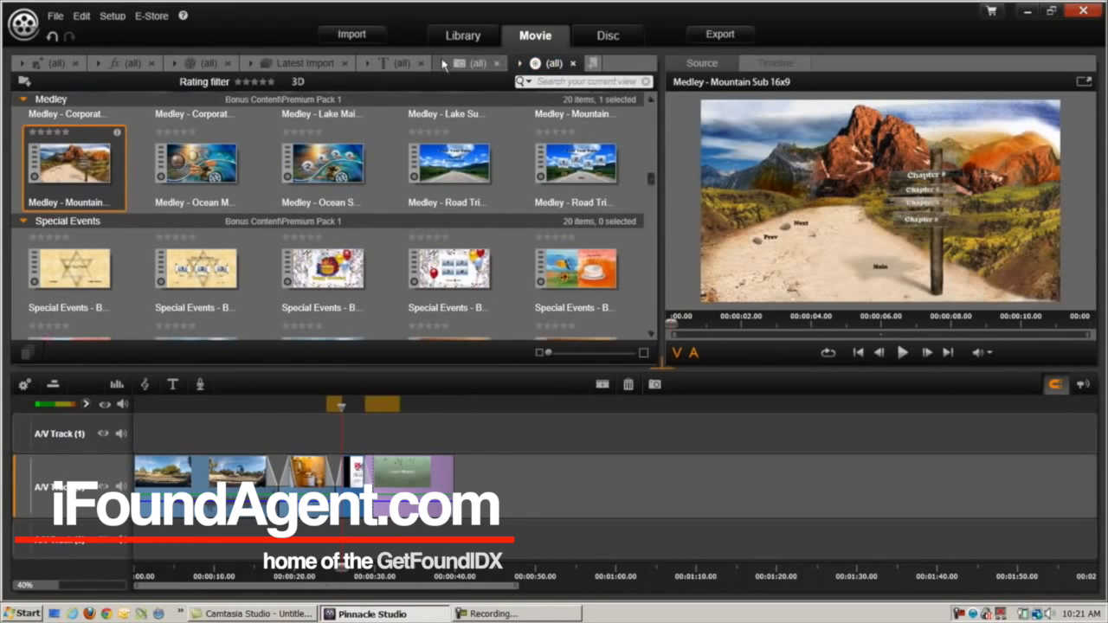
click(201, 64)
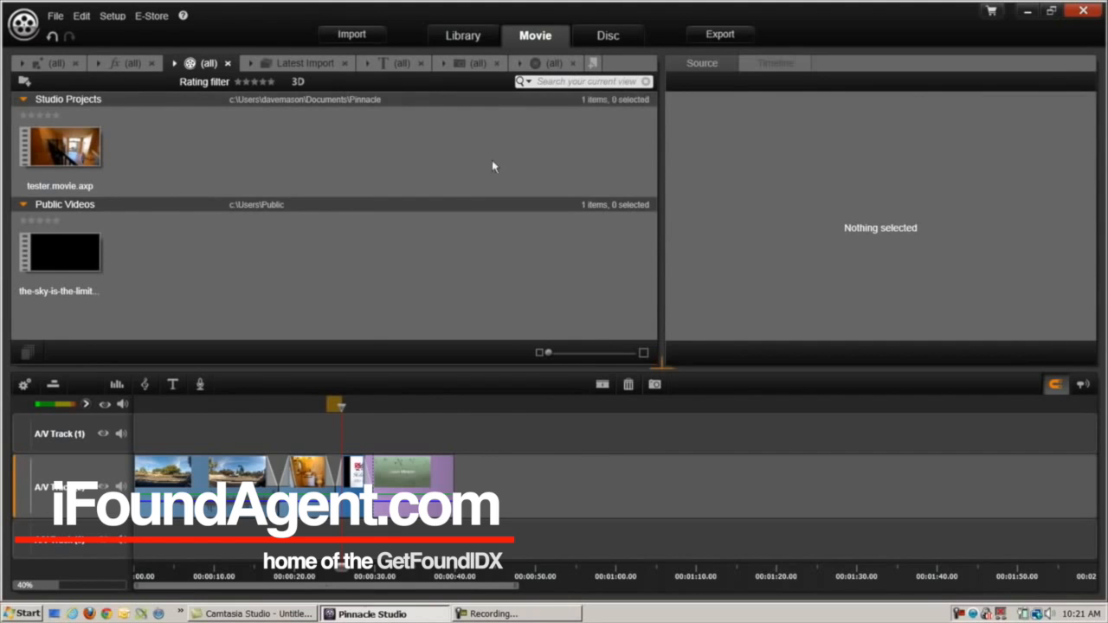
click(57, 66)
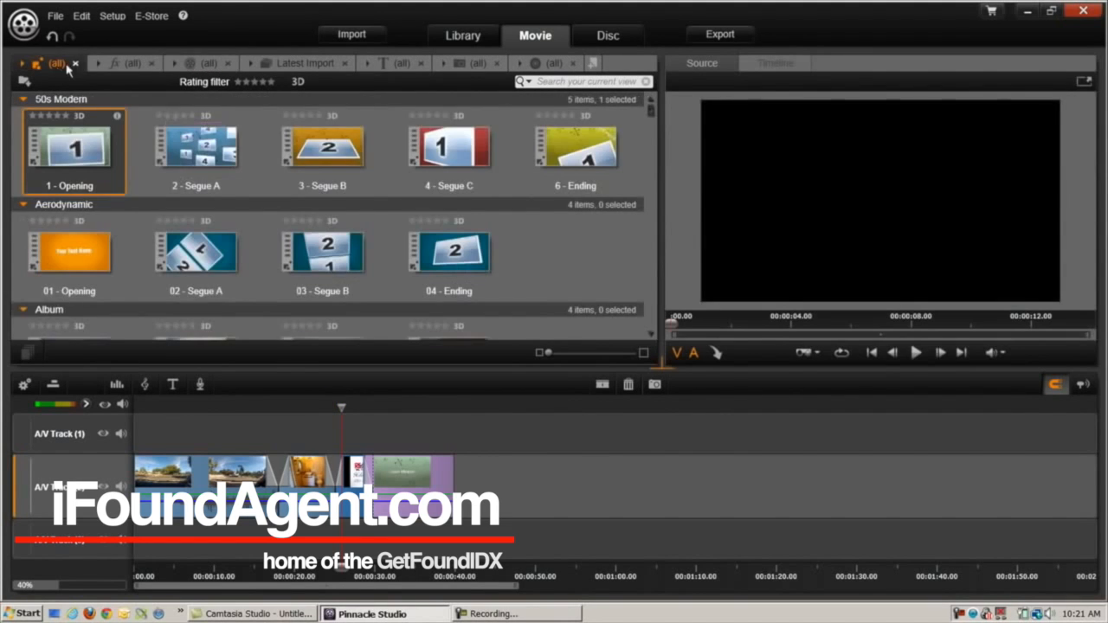
scroll(395, 222, down, 5)
scroll(396, 229, down, 4)
drag(650, 130, 663, 345)
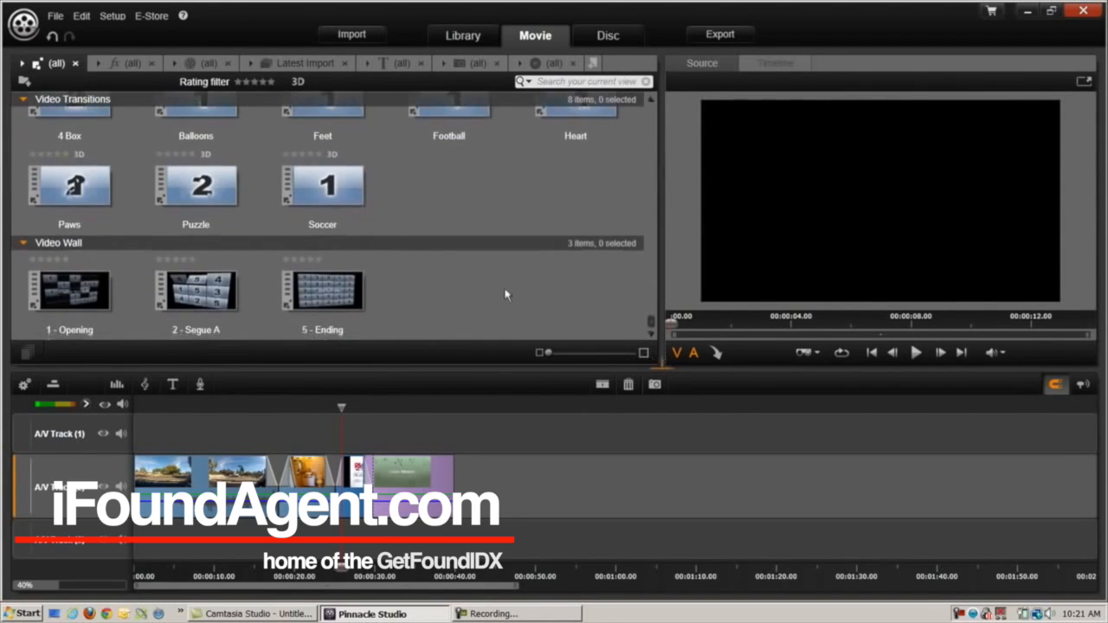
click(117, 67)
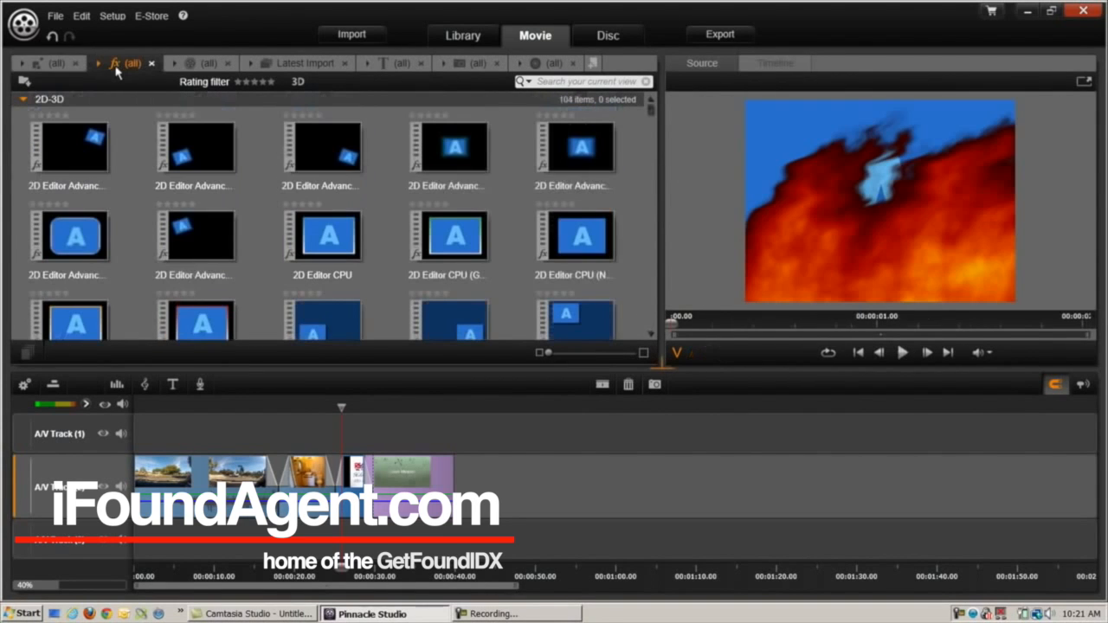
click(208, 68)
click(271, 67)
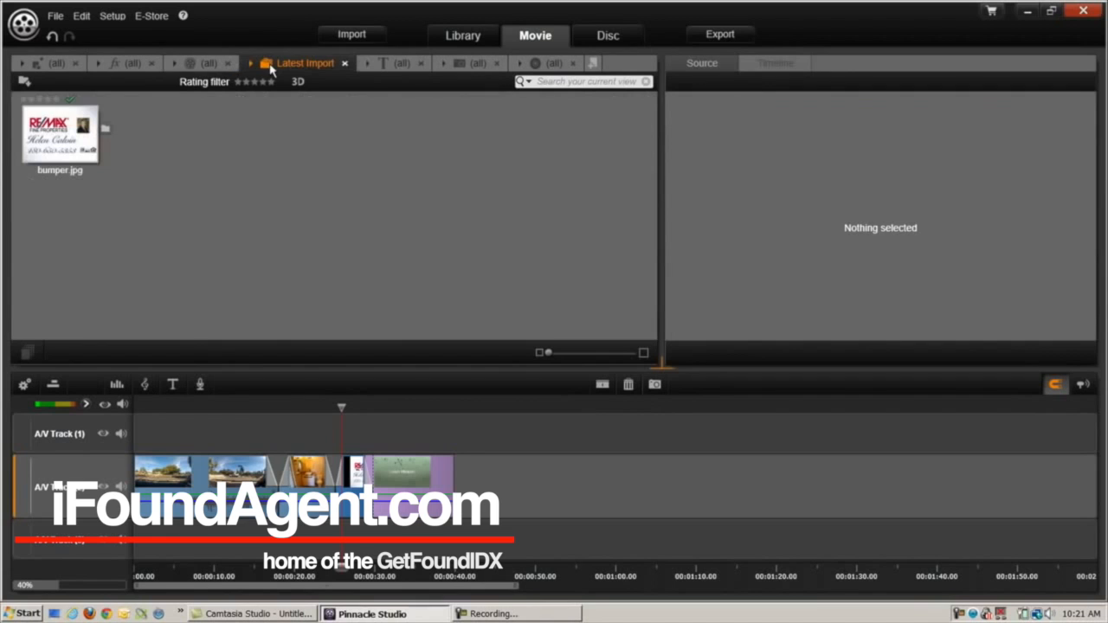
click(377, 67)
Filter the library categories to All Media > Audio to show the music collection
click(380, 66)
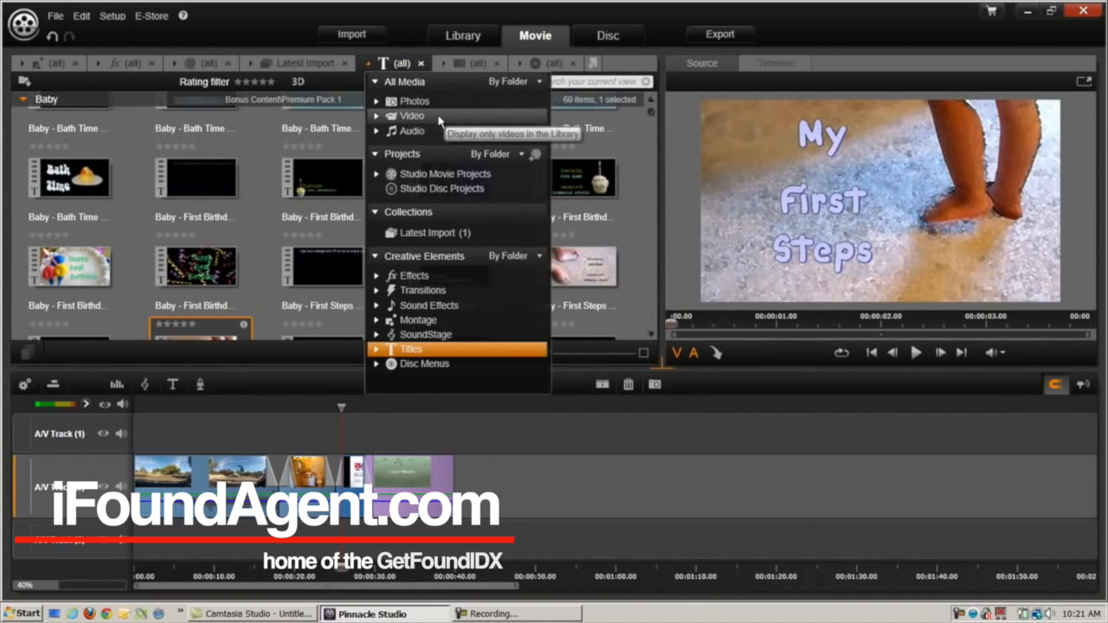
click(412, 131)
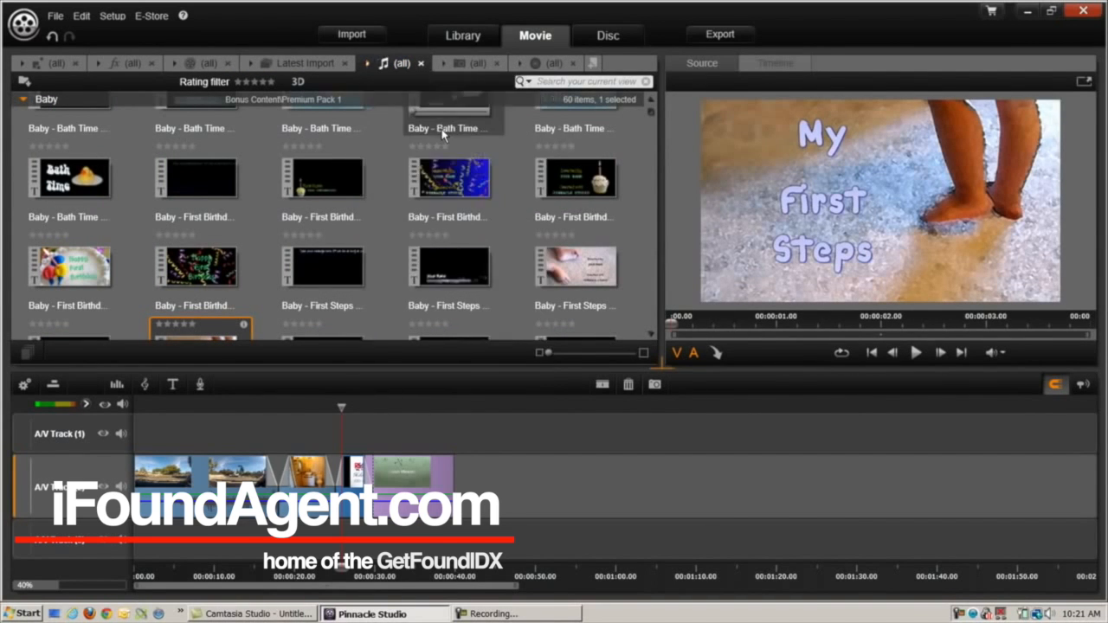
scroll(308, 220, down, 10)
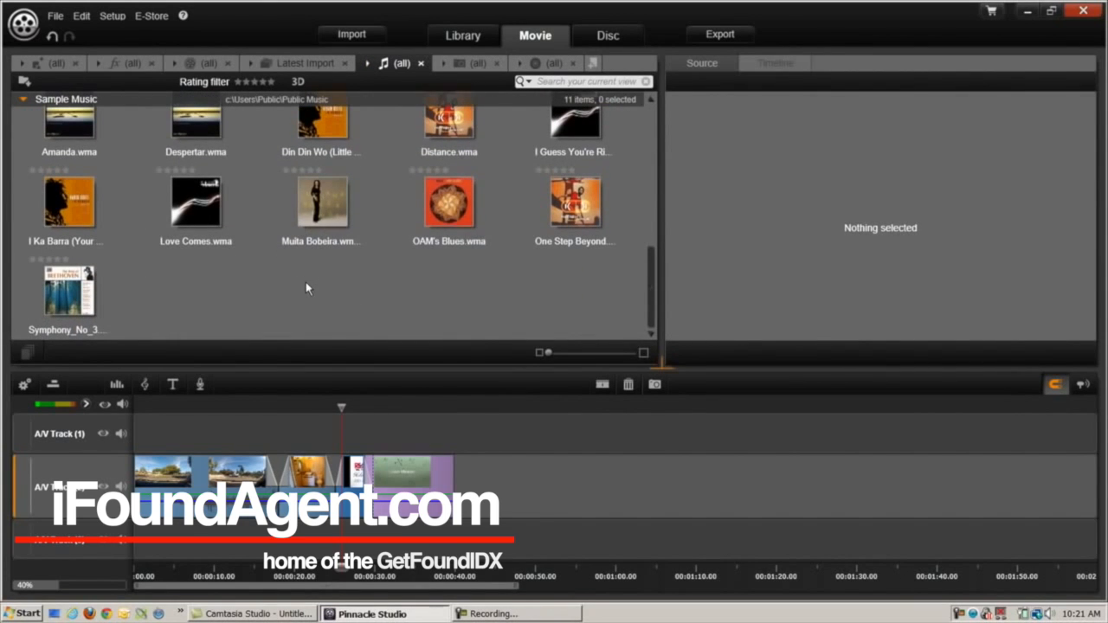
Place OAM's Blues.wma from Sample Music onto the music track
drag(459, 197, 129, 545)
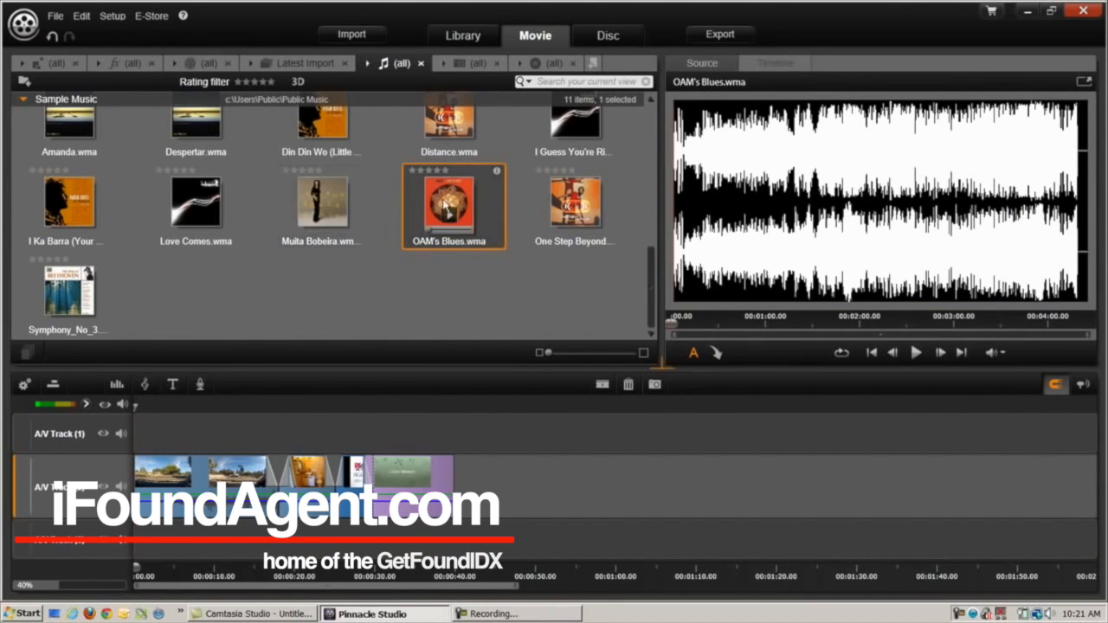
drag(445, 208, 143, 545)
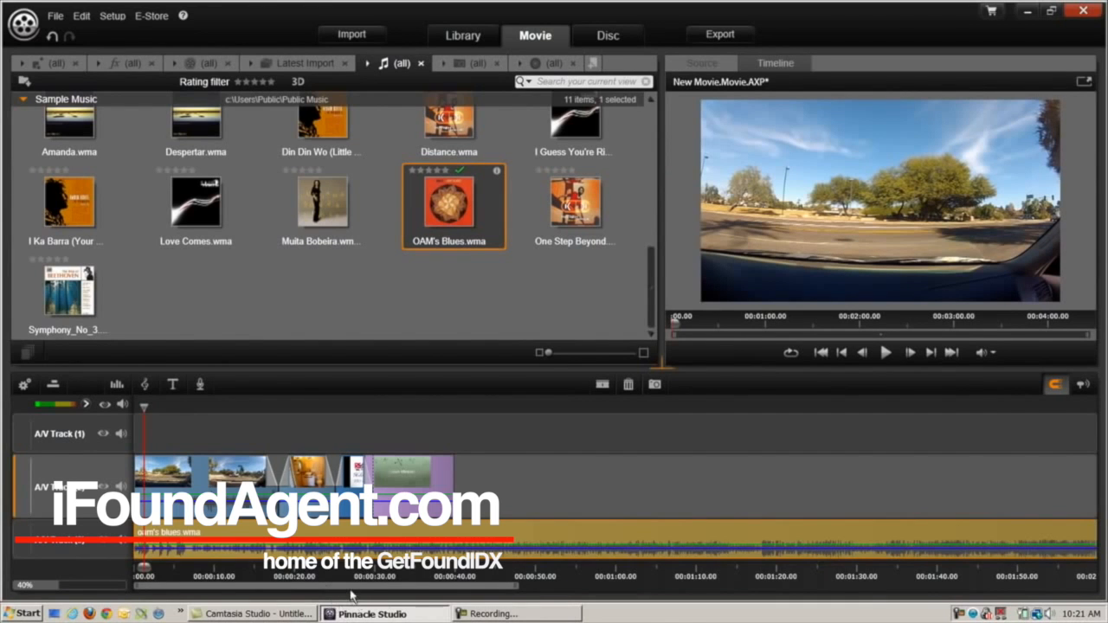
drag(347, 590, 1041, 601)
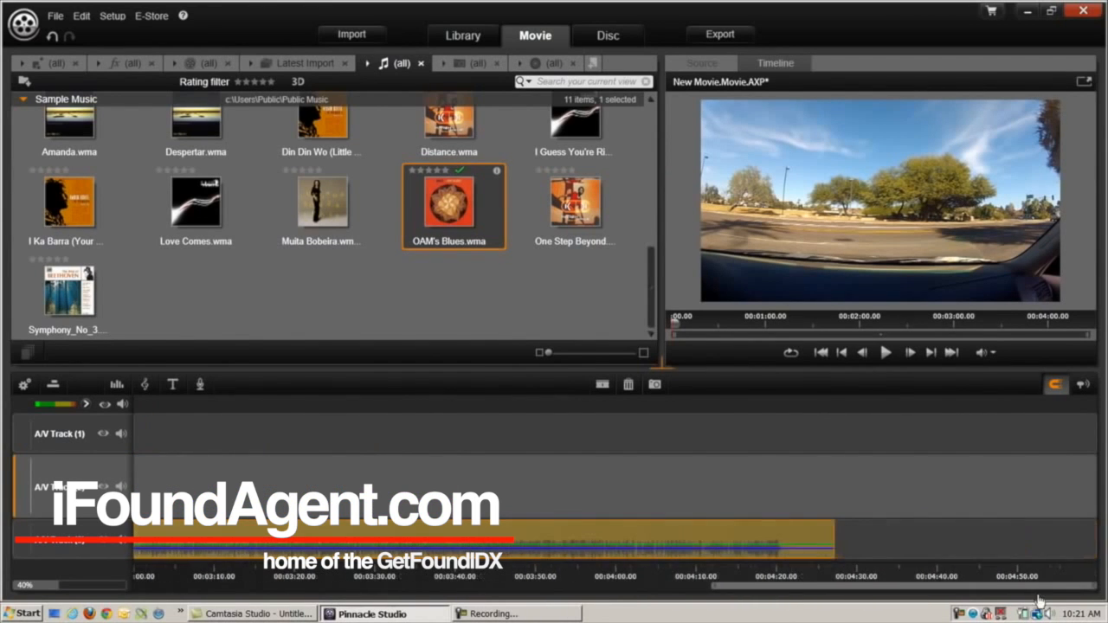
Trim the music to end with the video, check the ending, and add a fade-in
drag(829, 541, 447, 531)
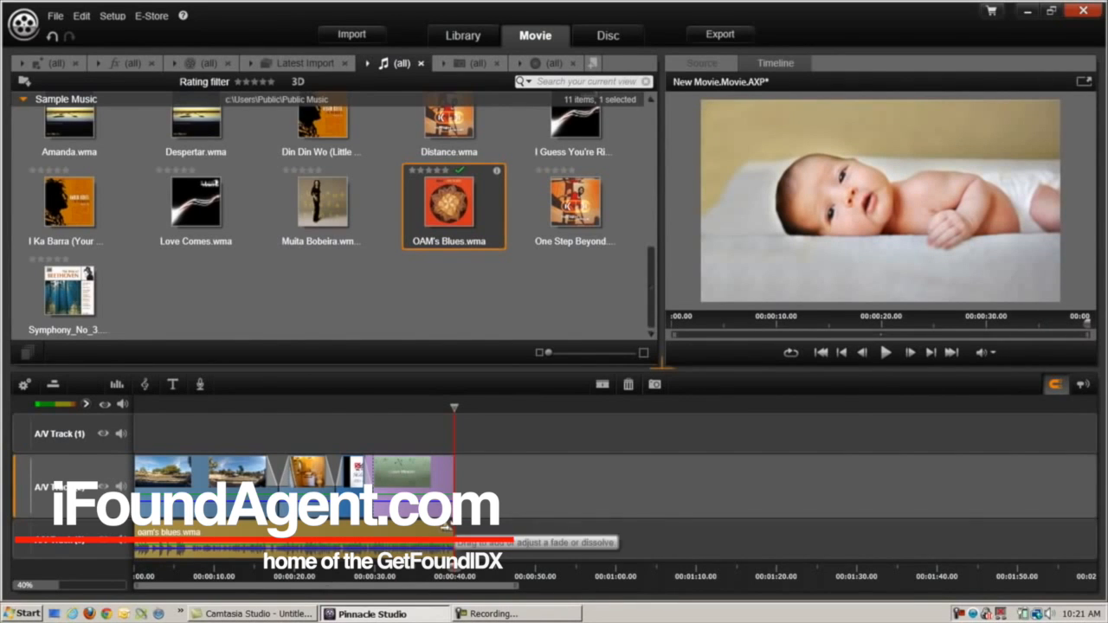
drag(444, 527, 438, 532)
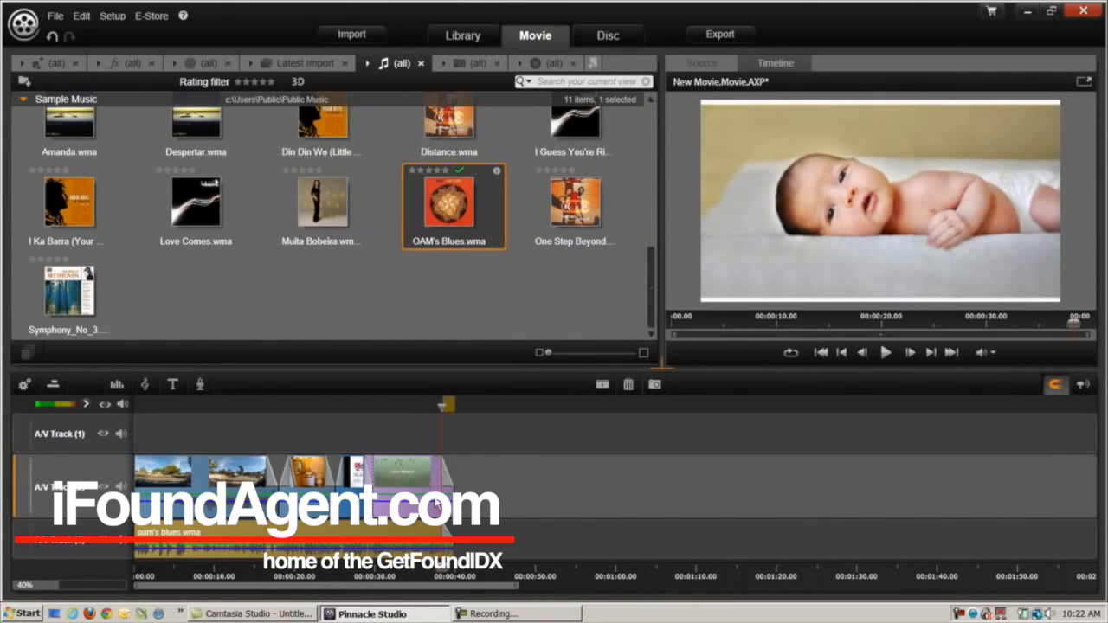
click(412, 569)
key(space)
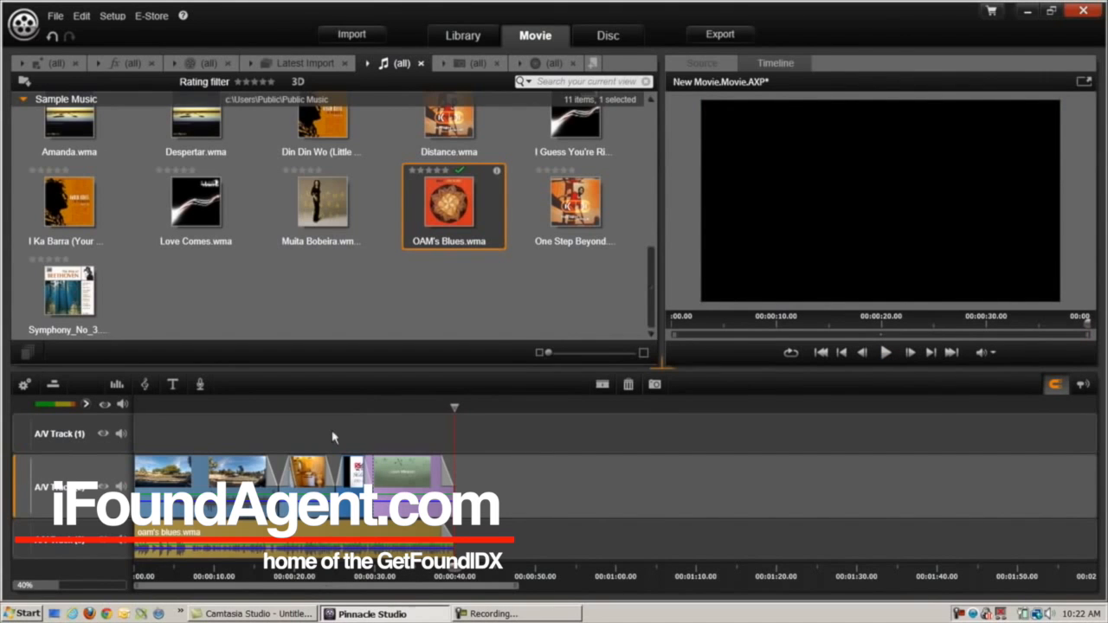
drag(139, 527, 147, 529)
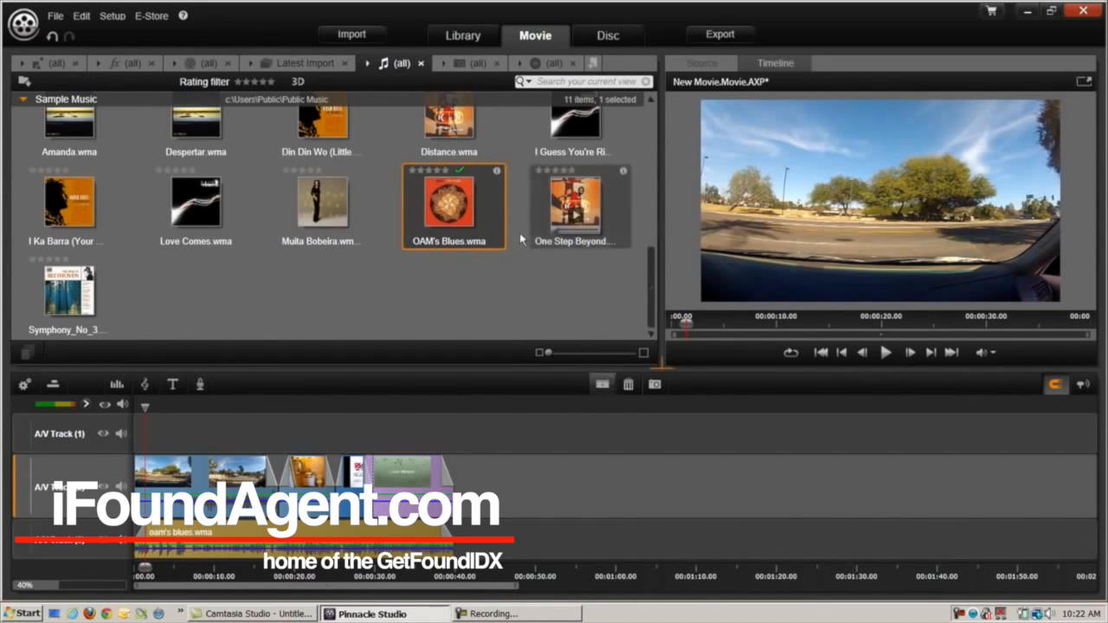
Apply the Fractal Fire V (Windy Fire) effect from Artistic to the first timeline clip
click(130, 65)
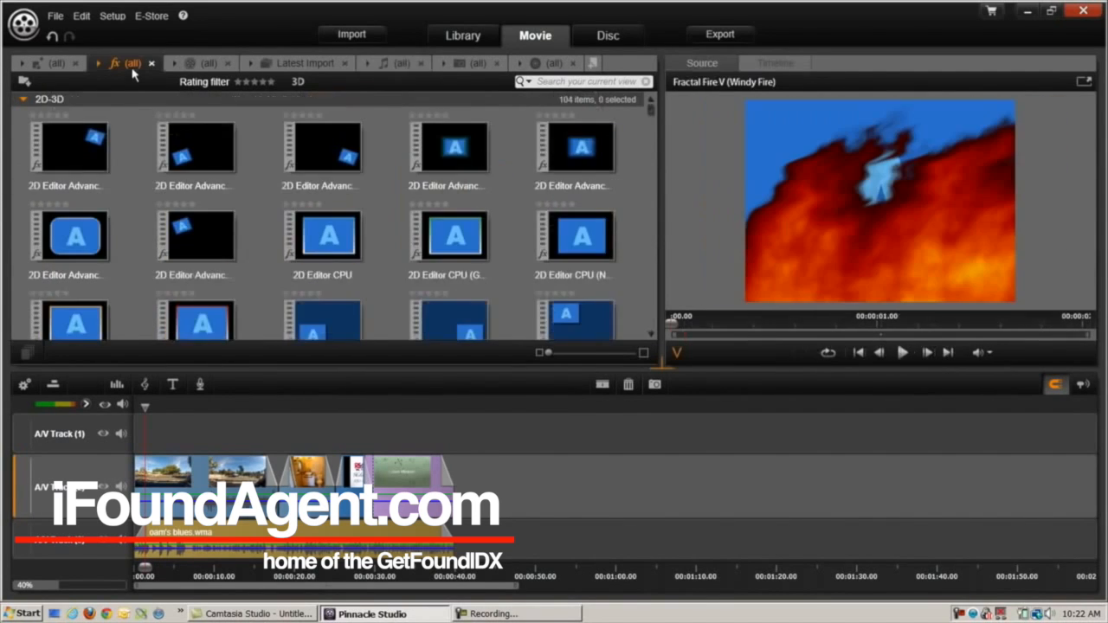
scroll(337, 184, down, 5)
scroll(338, 185, down, 10)
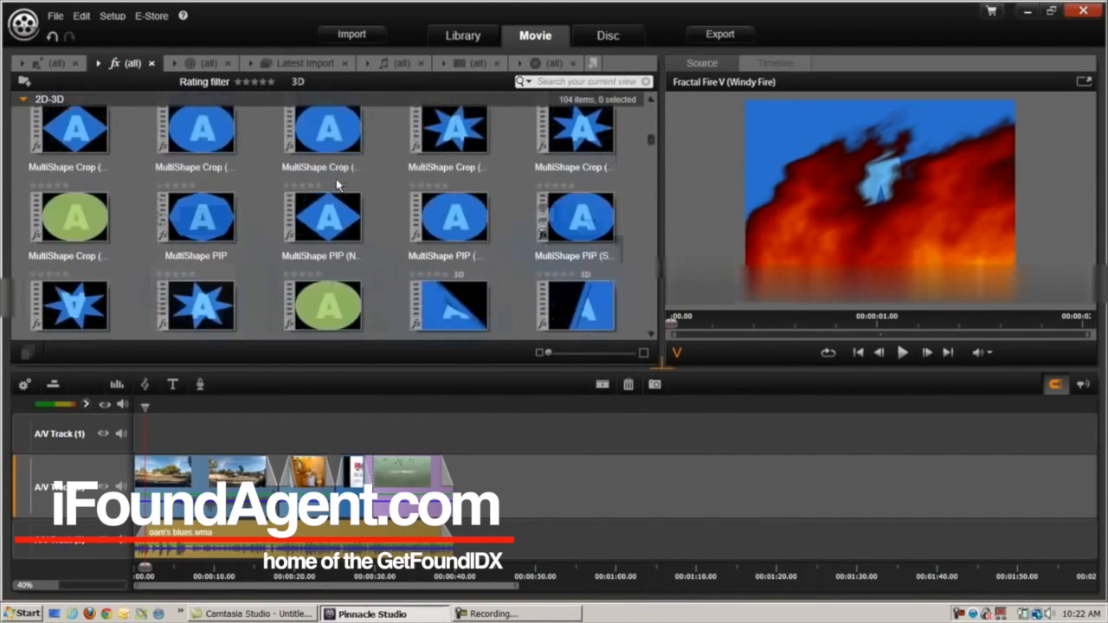
scroll(334, 181, down, 10)
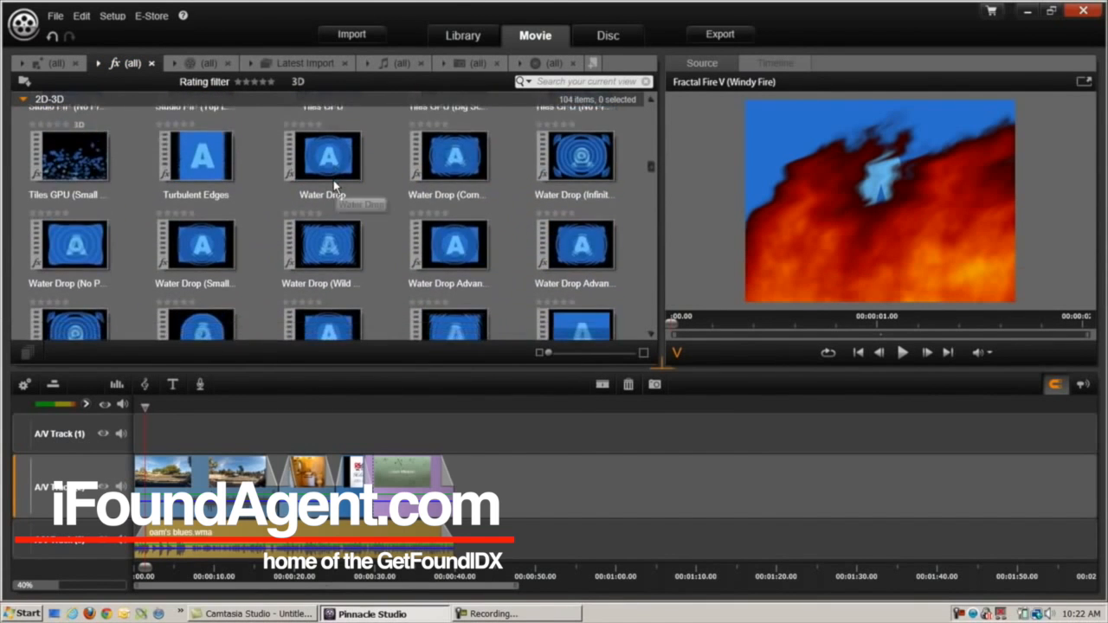
scroll(334, 187, down, 6)
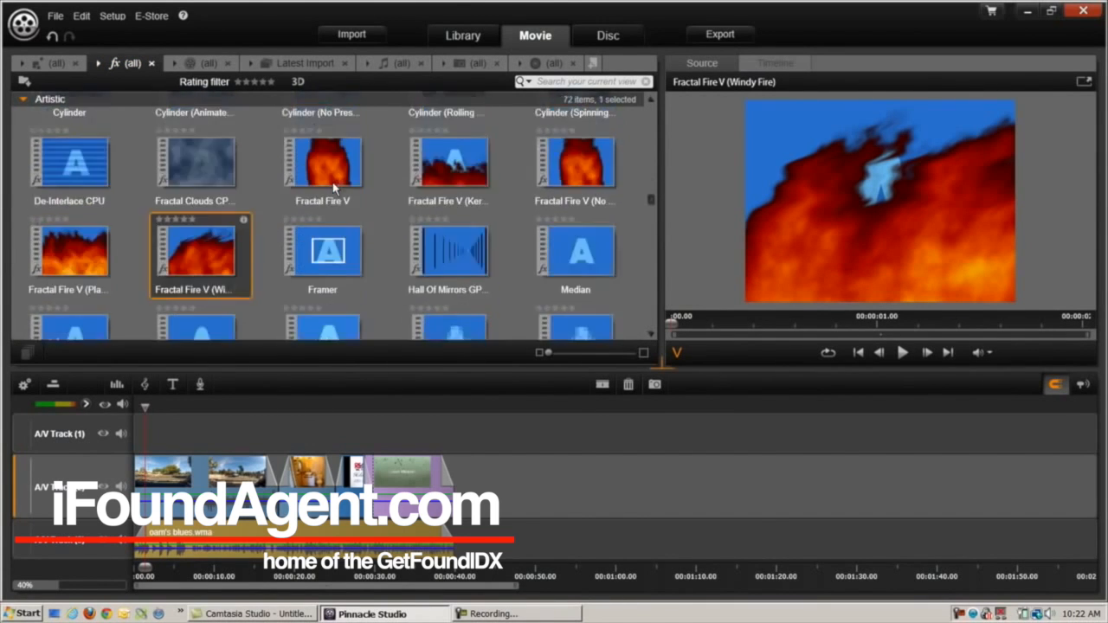
scroll(270, 273, up, 3)
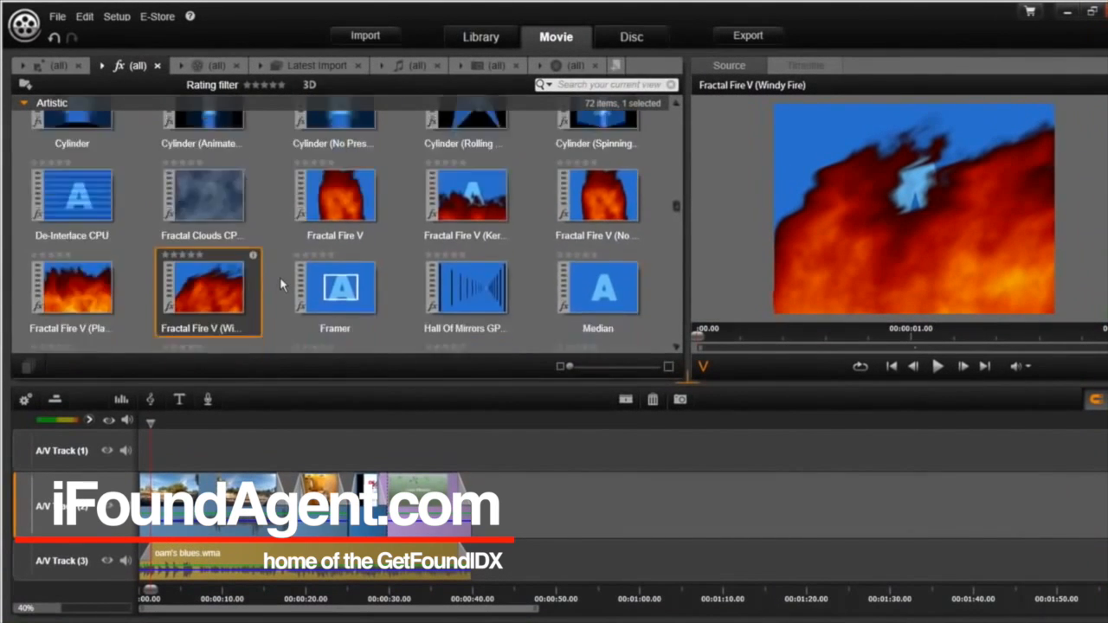
scroll(267, 258, up, 2)
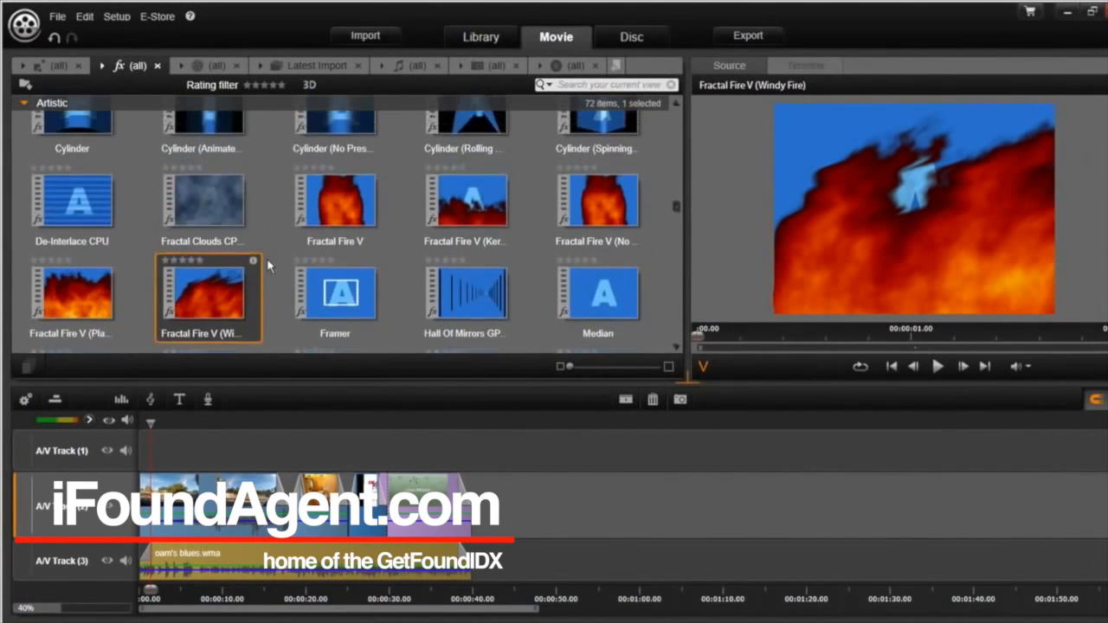
scroll(267, 258, down, 1)
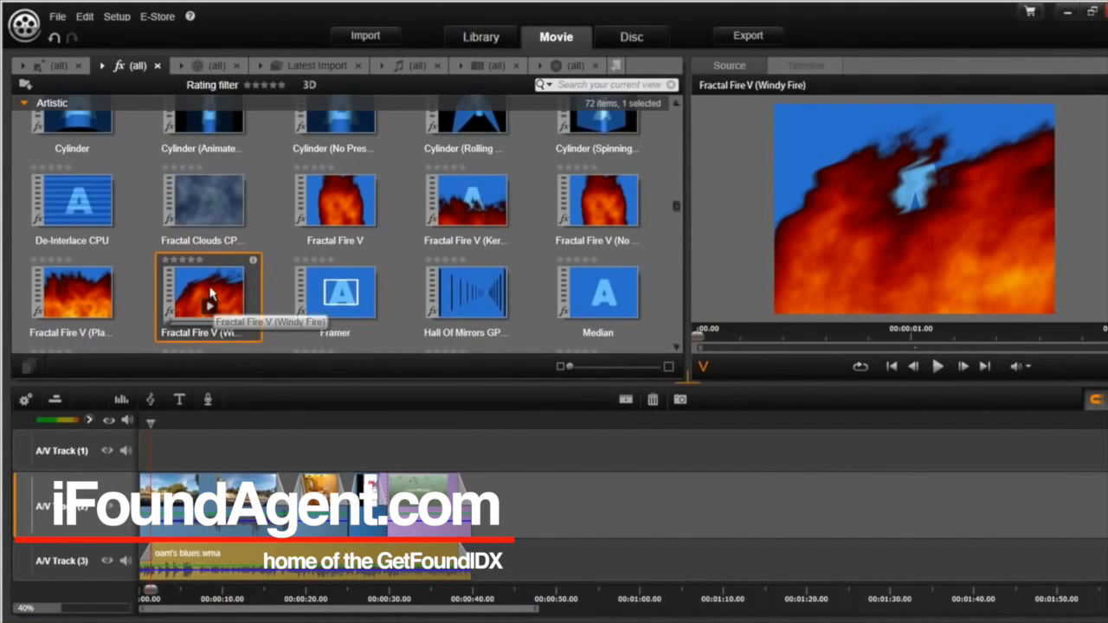
drag(211, 299, 188, 507)
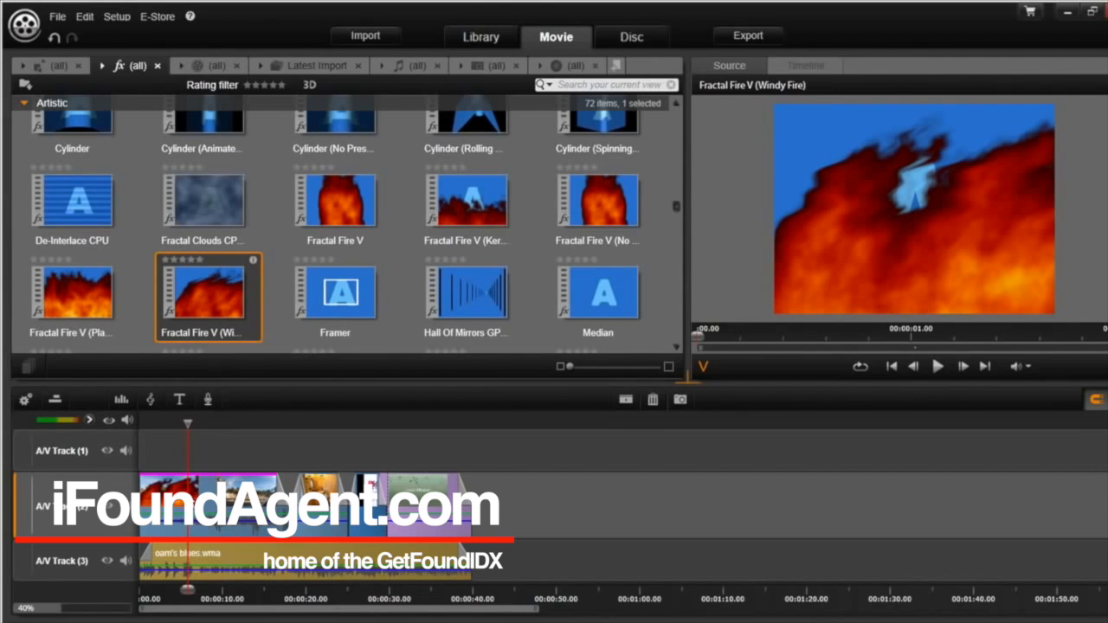
Preview the fire effect from the movie's start, then bring up the Export settings
drag(187, 591, 134, 591)
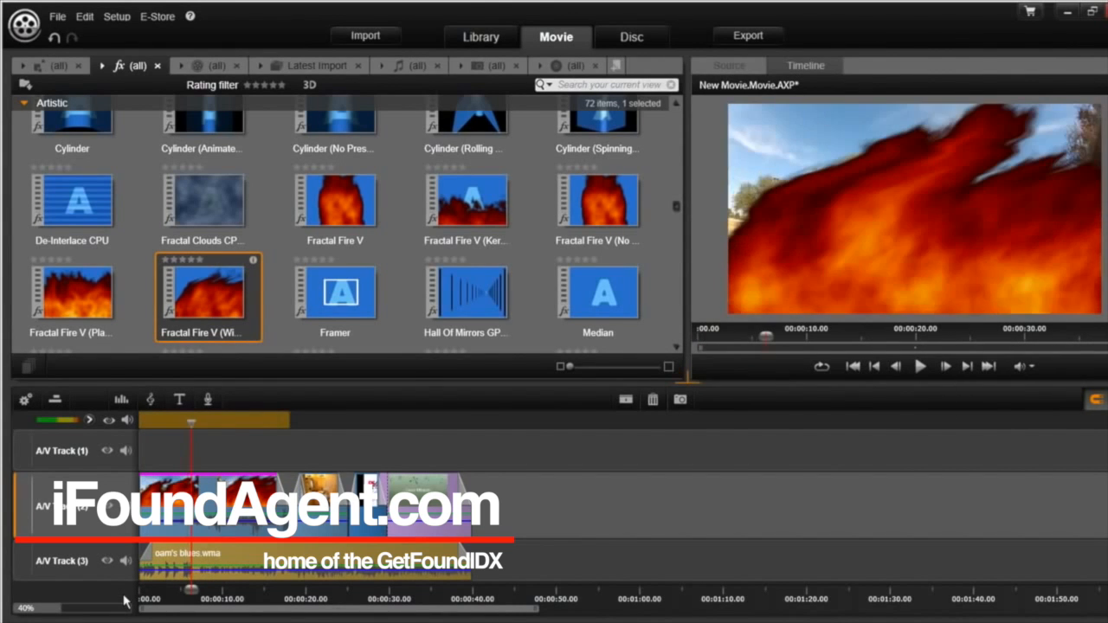
key(space)
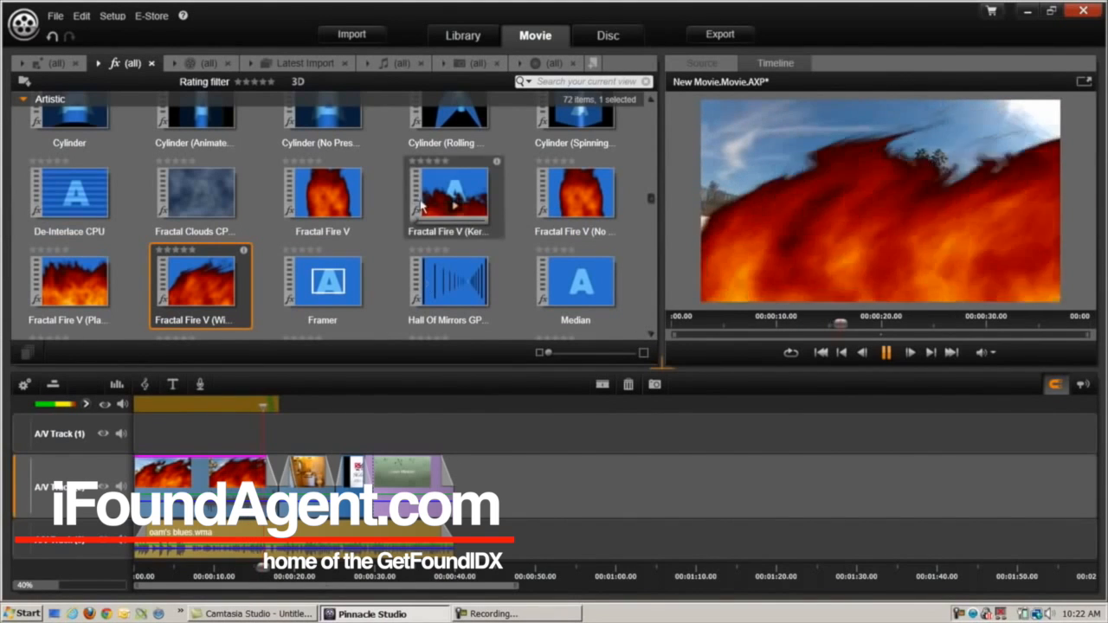
scroll(482, 200, down, 2)
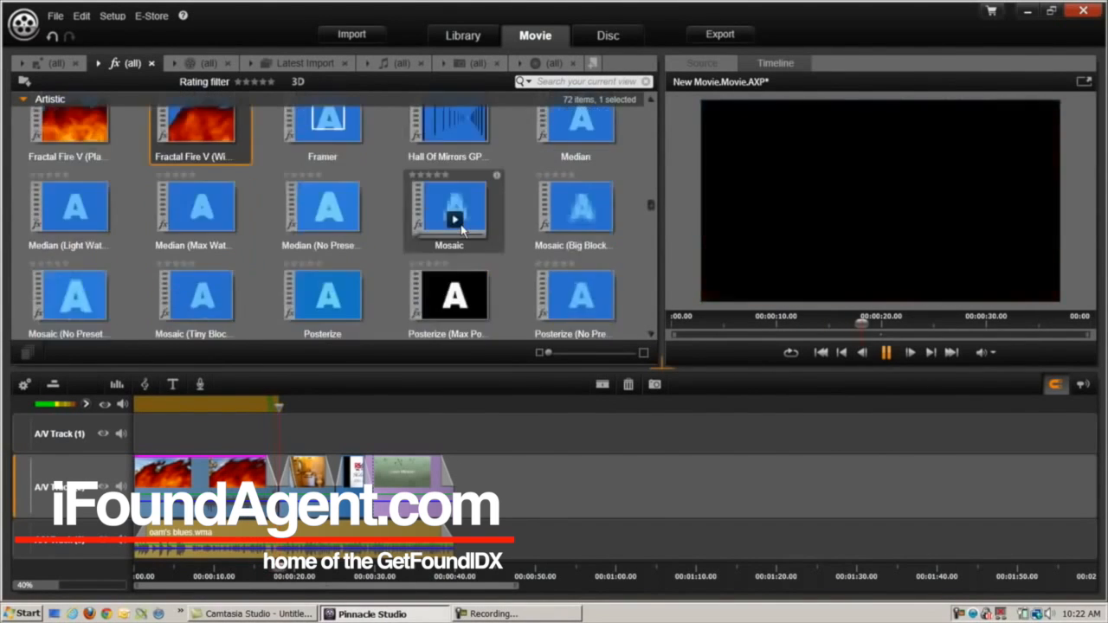
scroll(462, 227, down, 10)
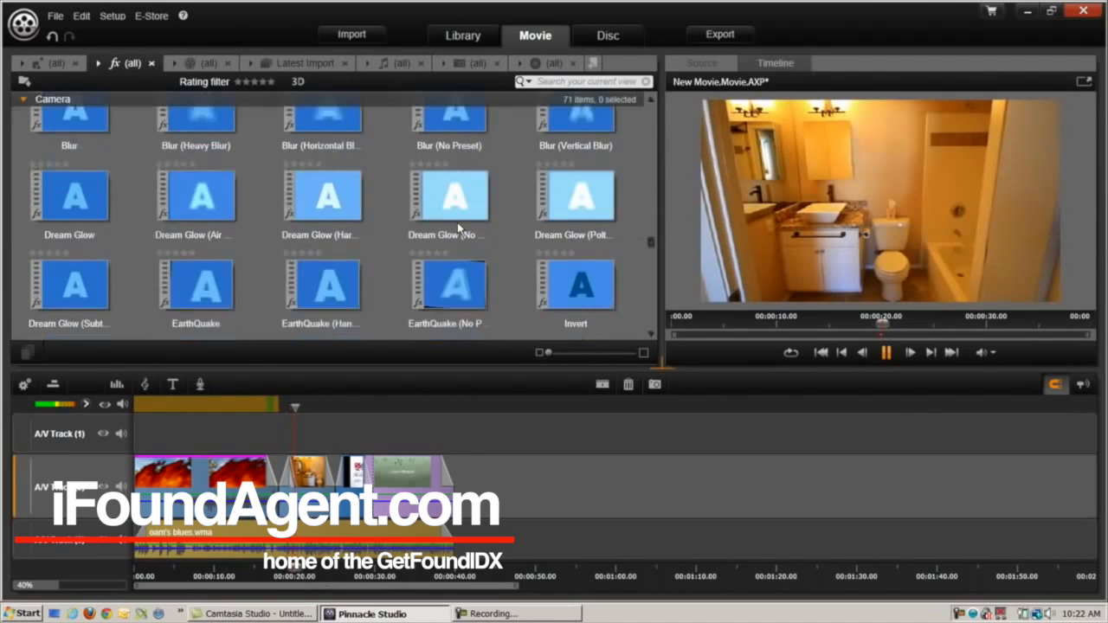
scroll(457, 223, down, 1)
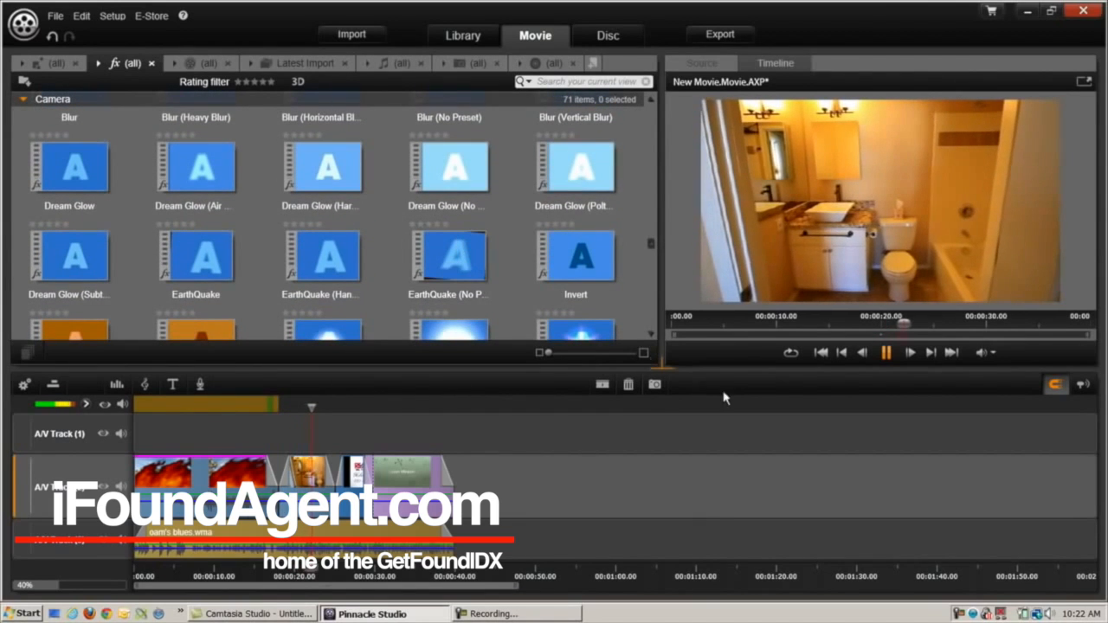
click(894, 356)
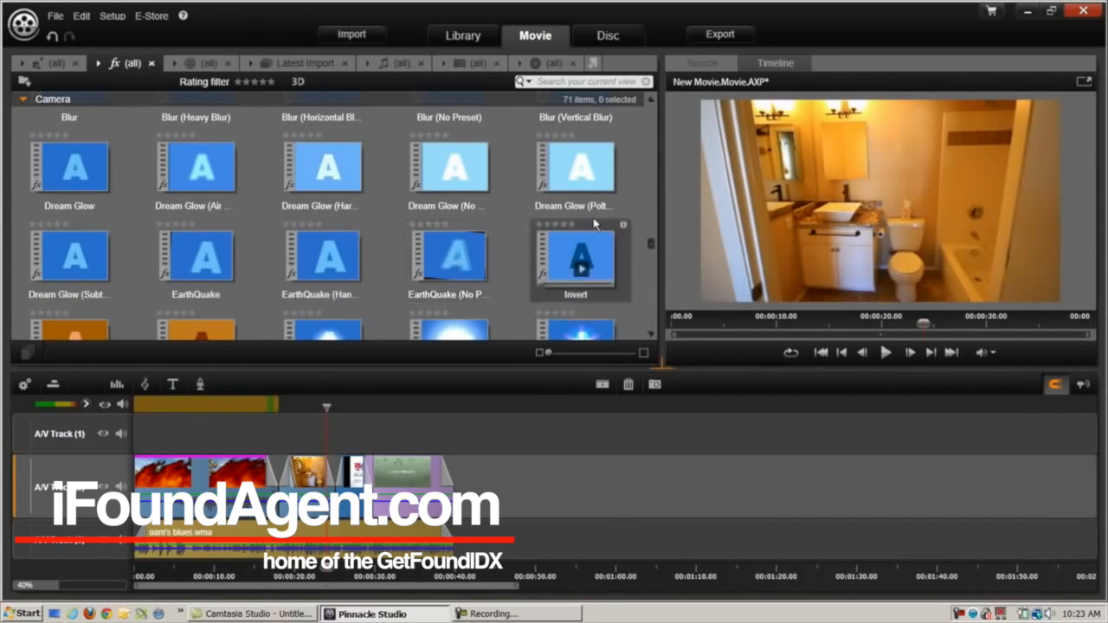
click(719, 37)
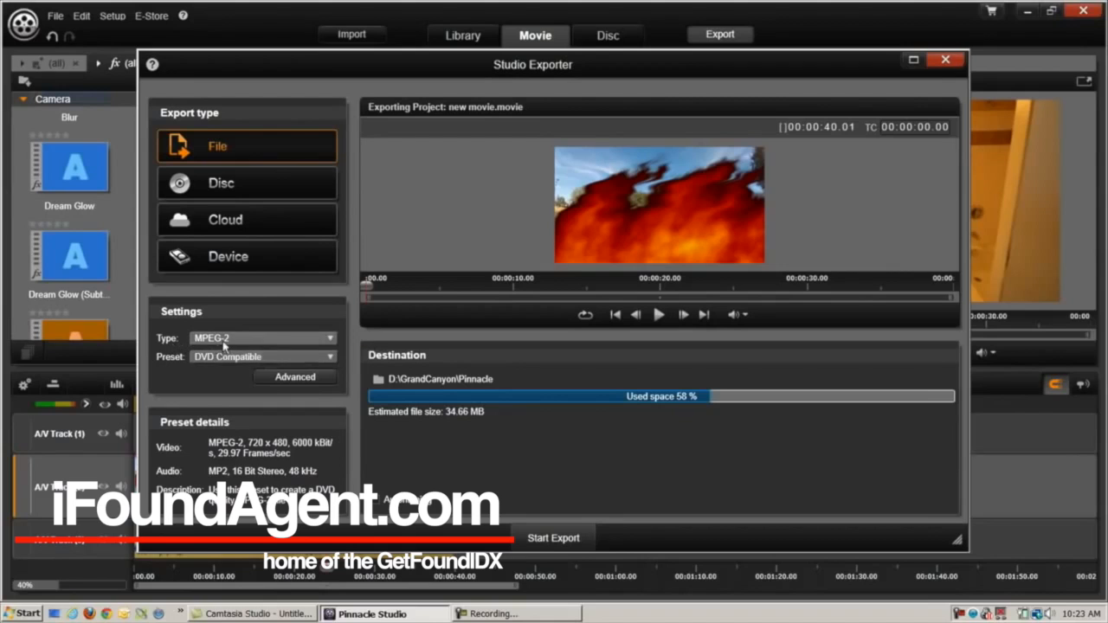
Choose the HD 720p export preset (84.82 MB) and start the export
click(325, 358)
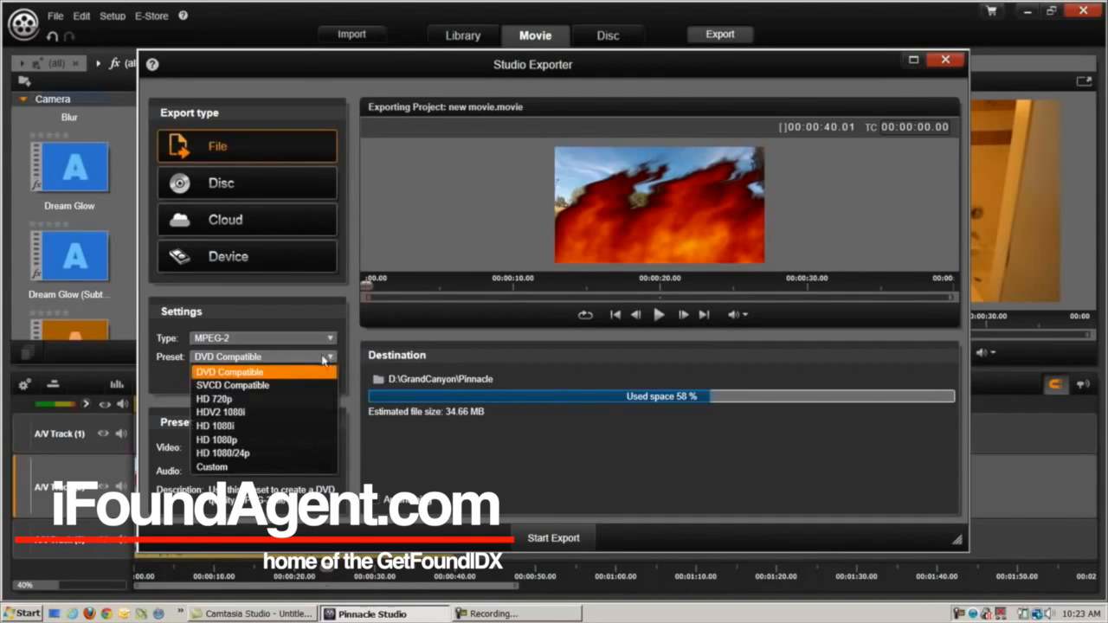
click(296, 403)
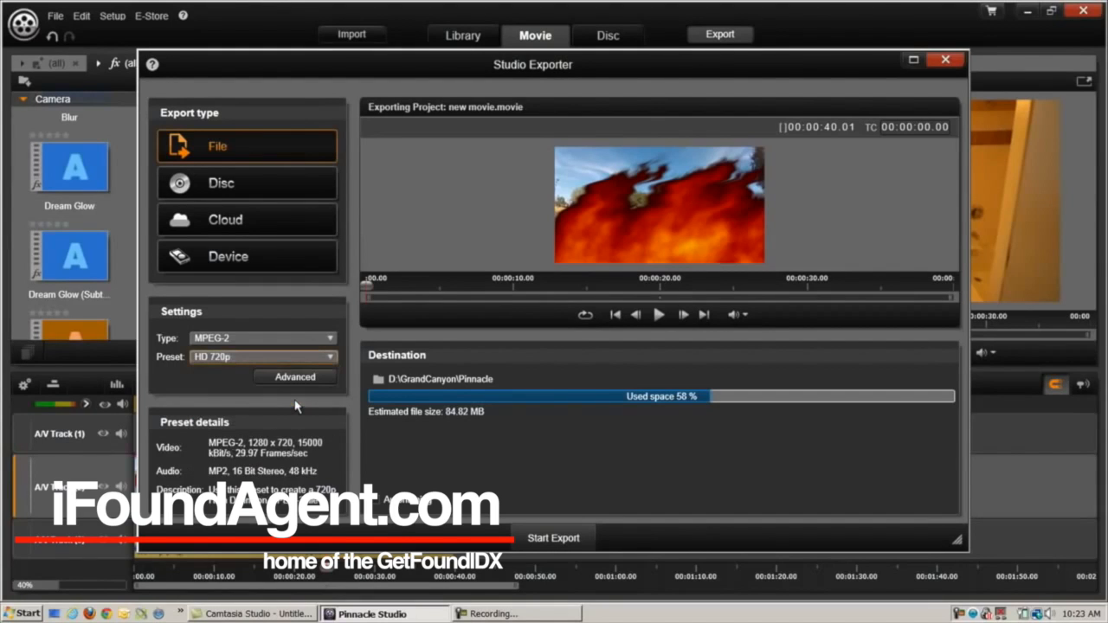
click(553, 539)
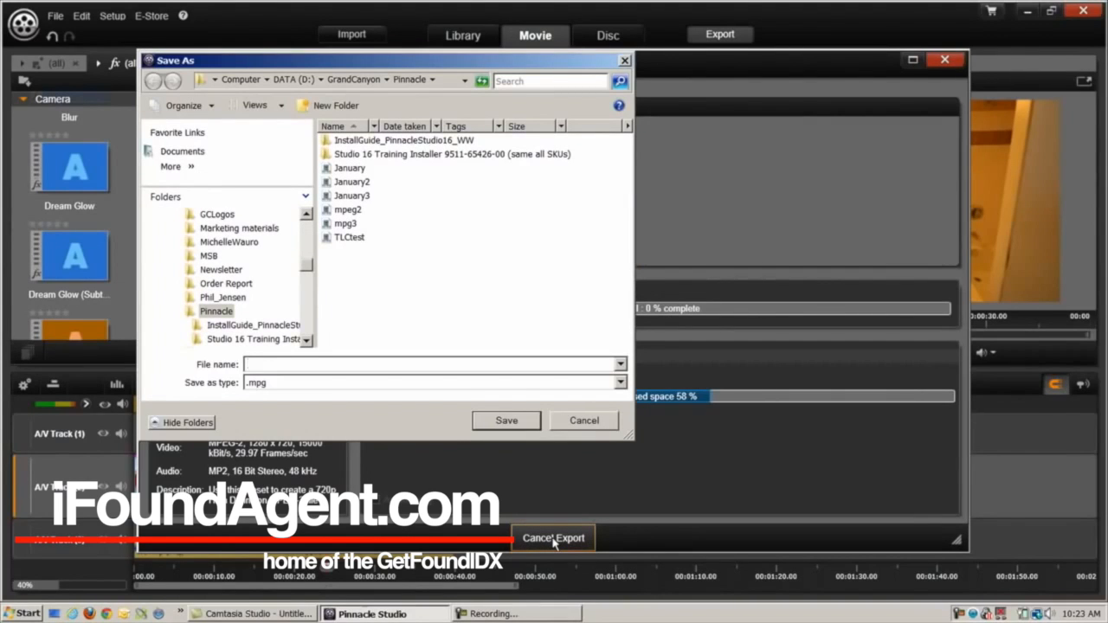
Save the export as TLCdemo.mpg in the Pinnacle folder
text(TL)
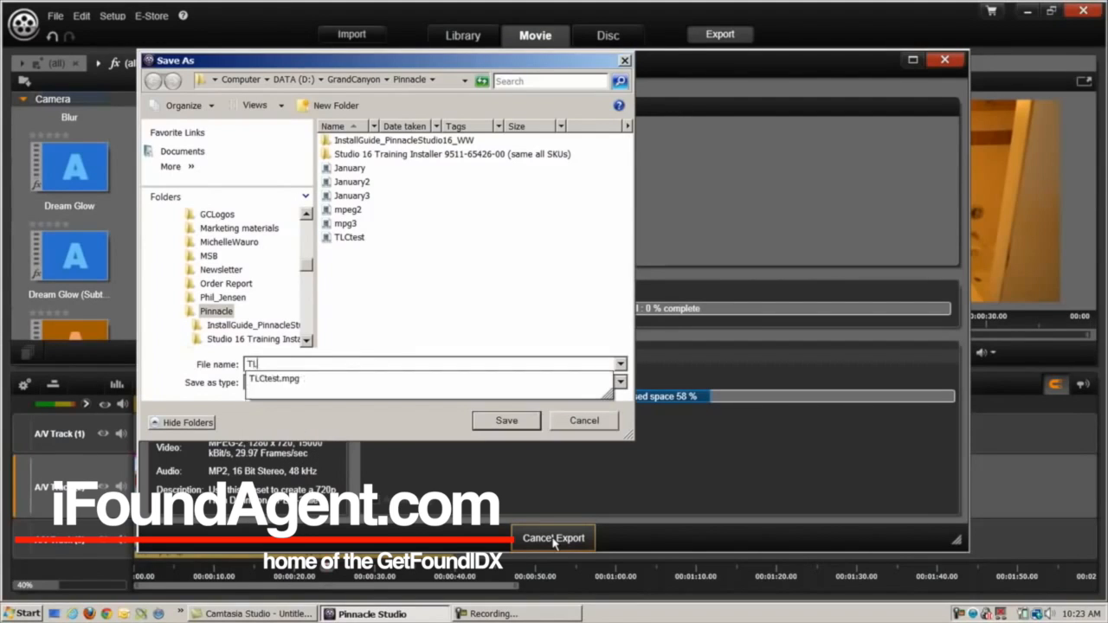
text(Cdemo)
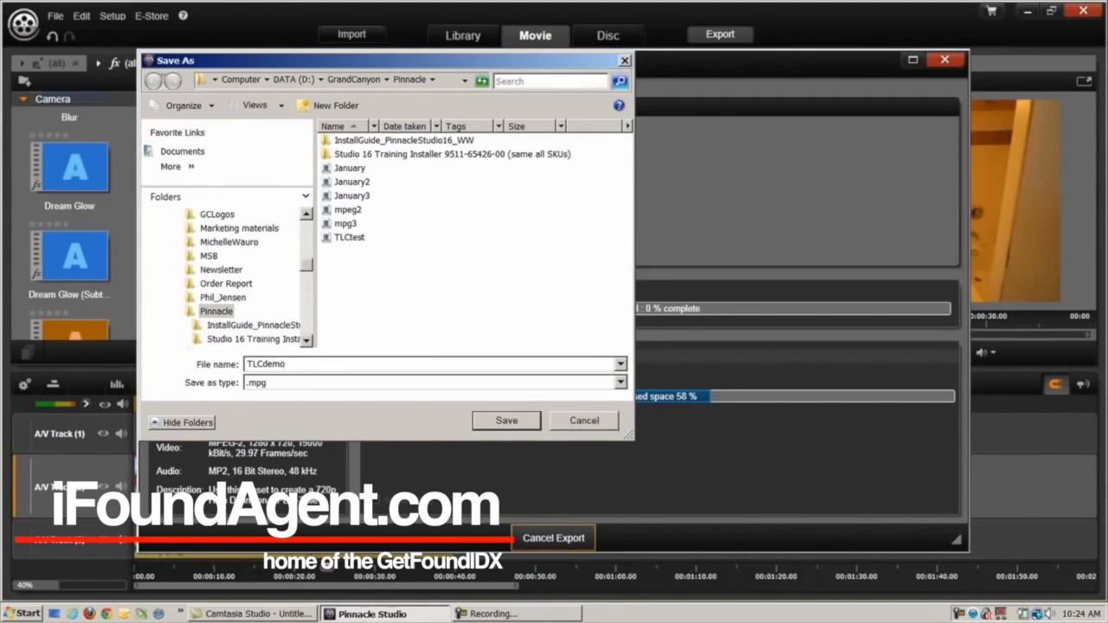
click(505, 424)
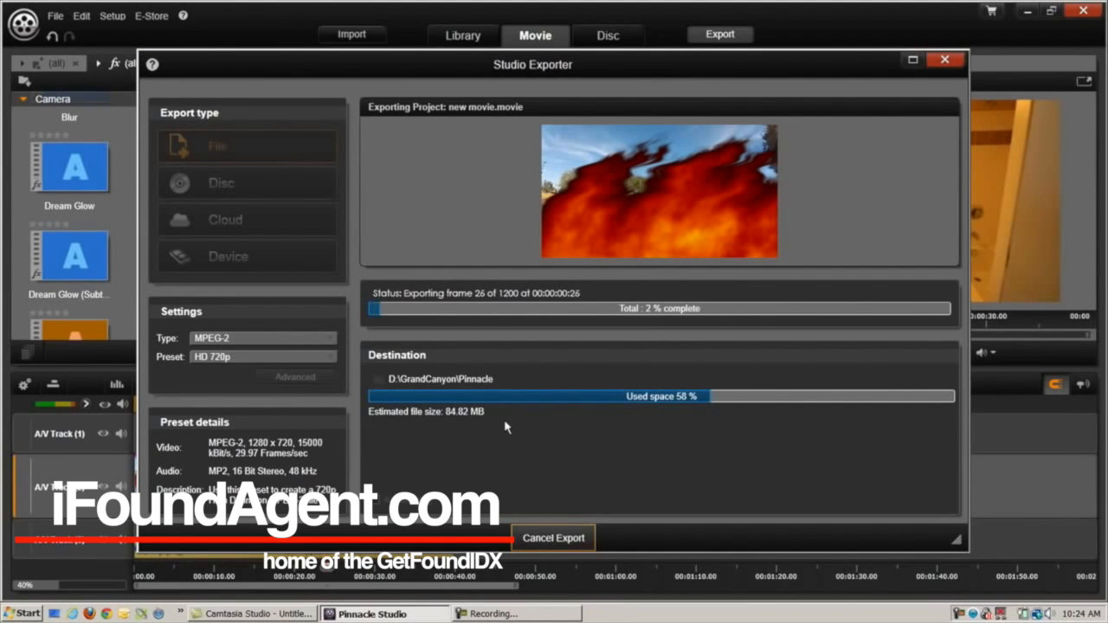
Launch Firefox from the quick-launch bar
click(90, 614)
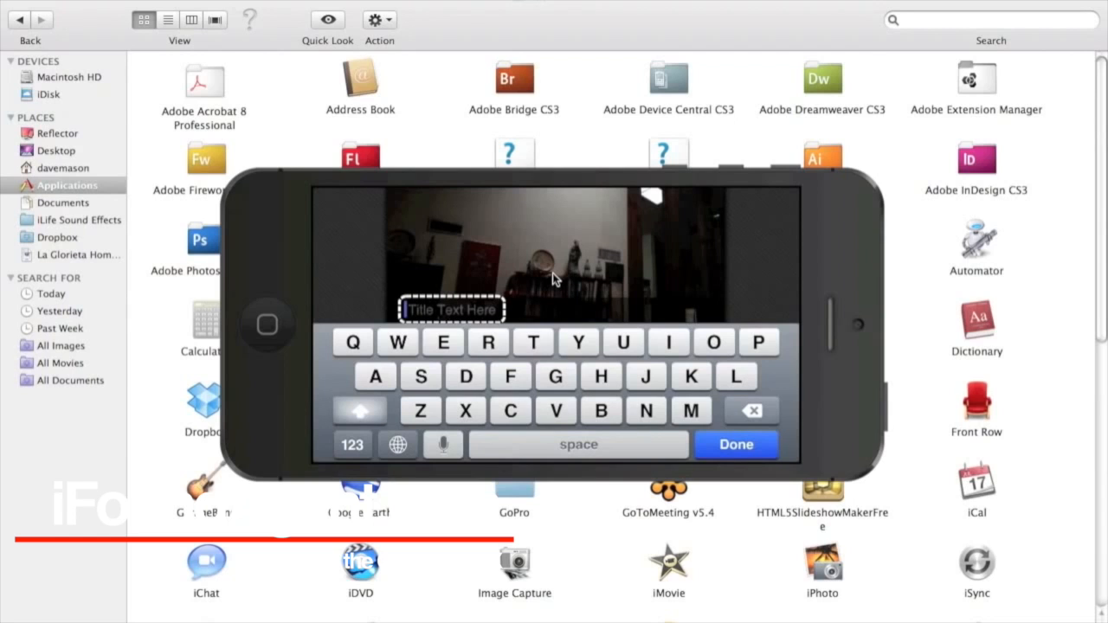
Enter 'Test Intro Clip' as the first clip's title and confirm it
text(T)
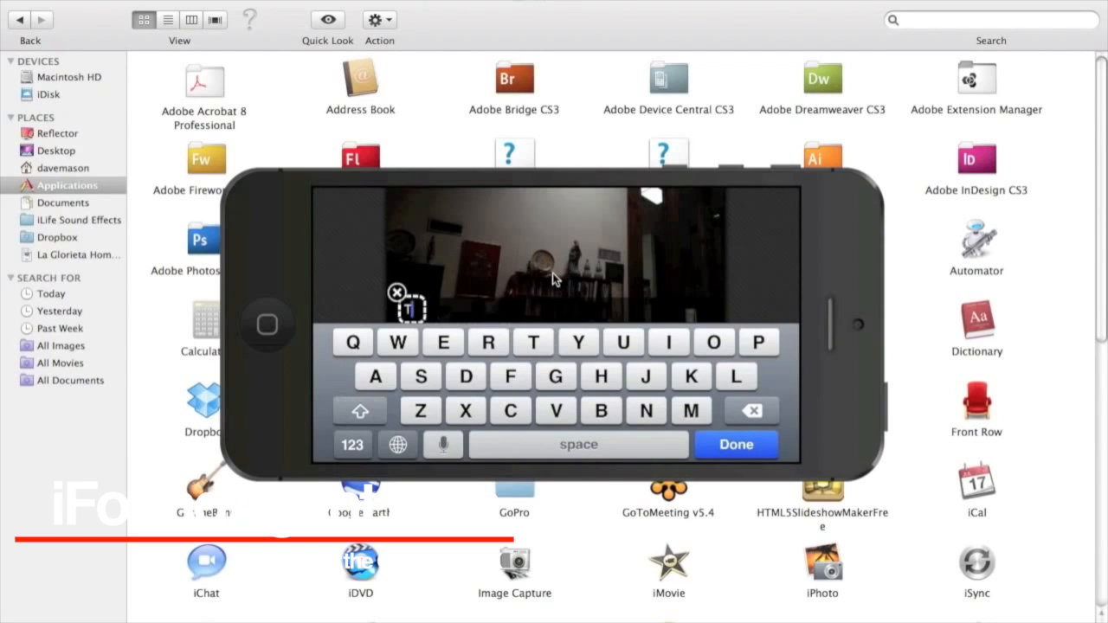
text(est)
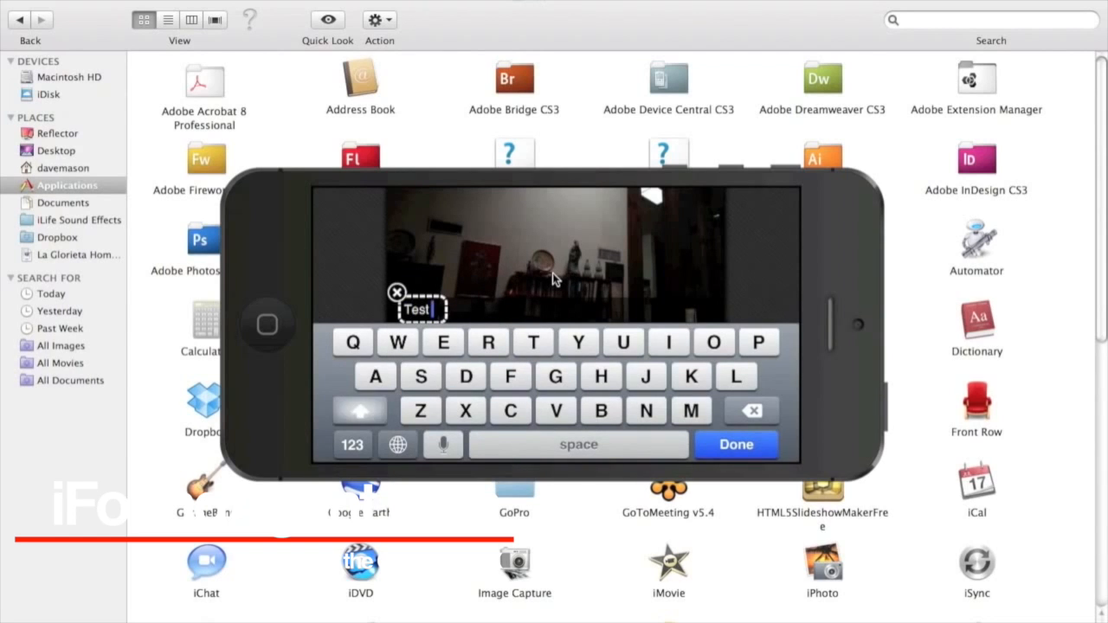
text( Intro Clip)
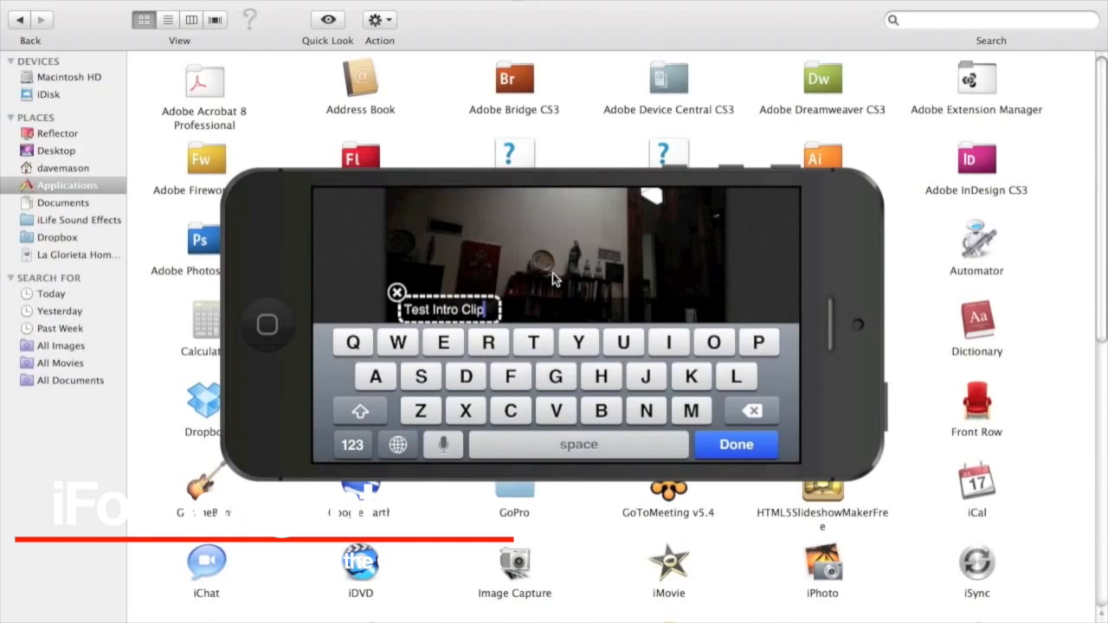
key(Return)
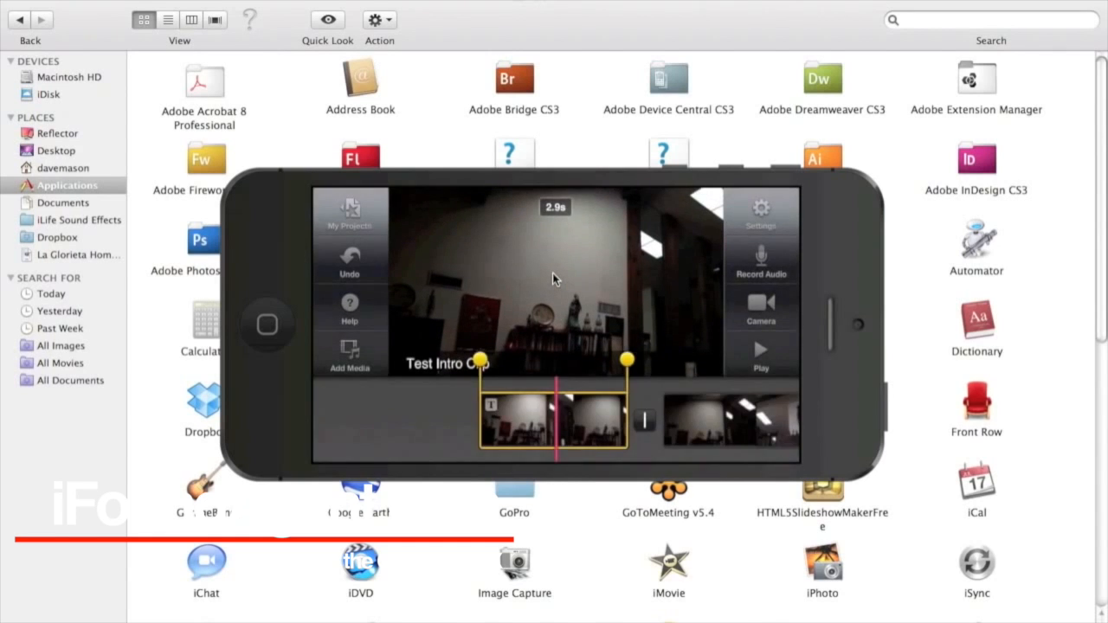
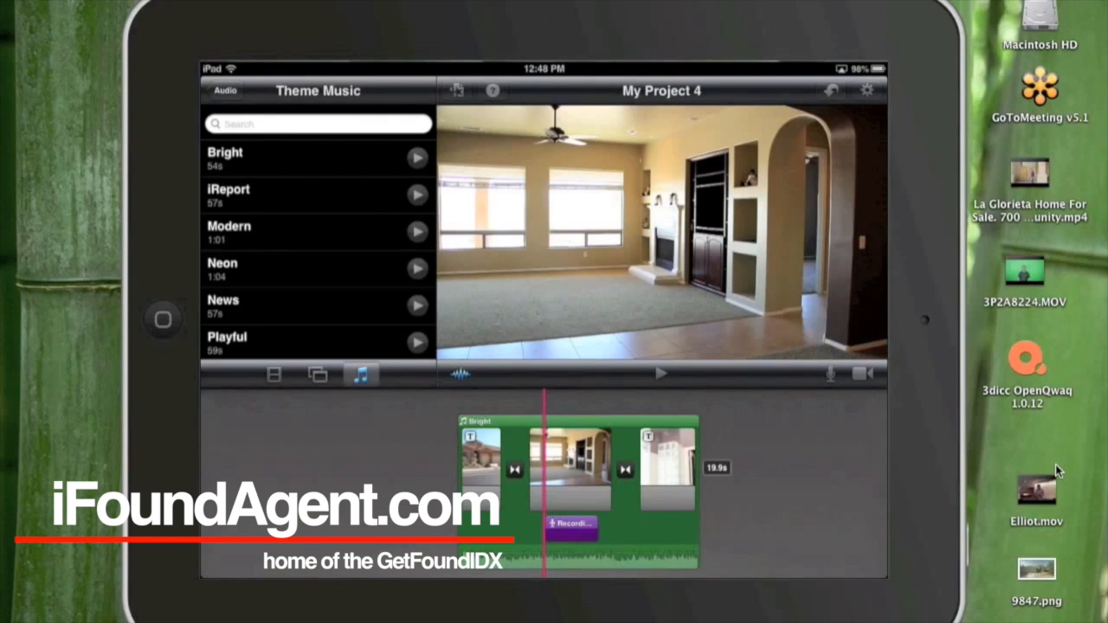
Play My Project 4 in iMovie so the house clips run in the preview
click(661, 374)
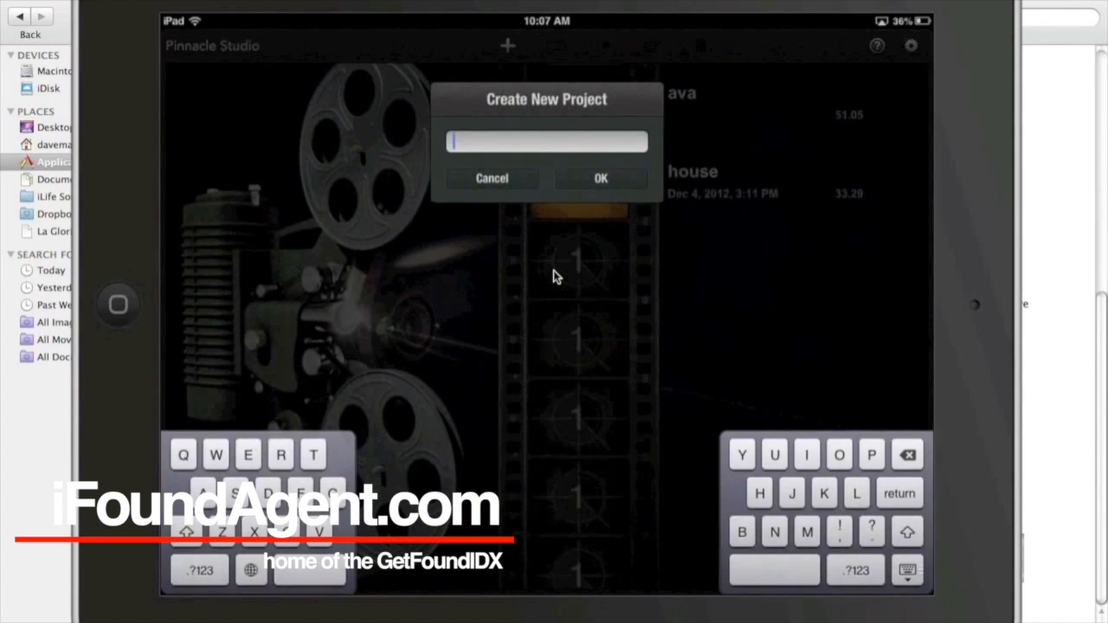
Name the new Pinnacle Studio project 'demo'
text(demo)
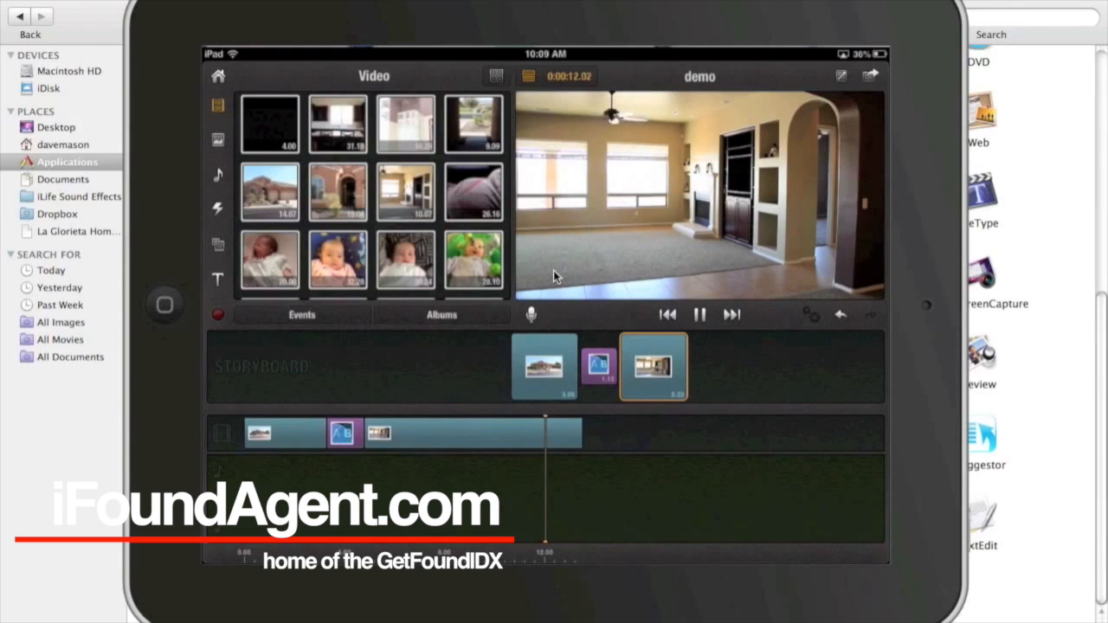
Pause the demo playback and scroll through the storyboard and the Pushes and Slides transitions
key(space)
scroll(554, 276, left, 3)
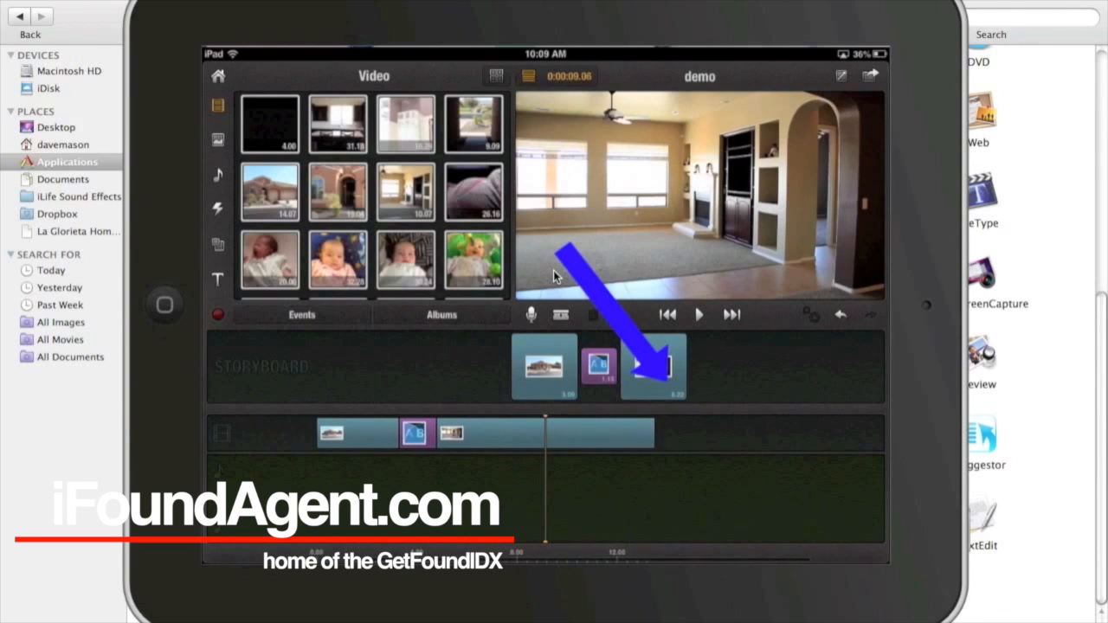
scroll(554, 277, left, 3)
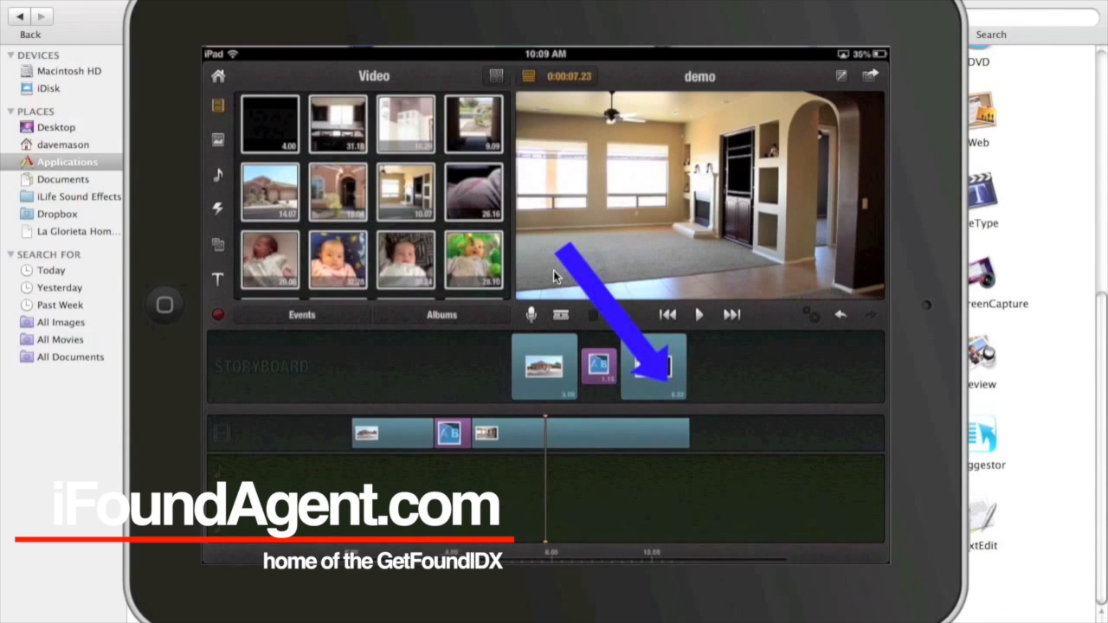
scroll(554, 276, left, 1)
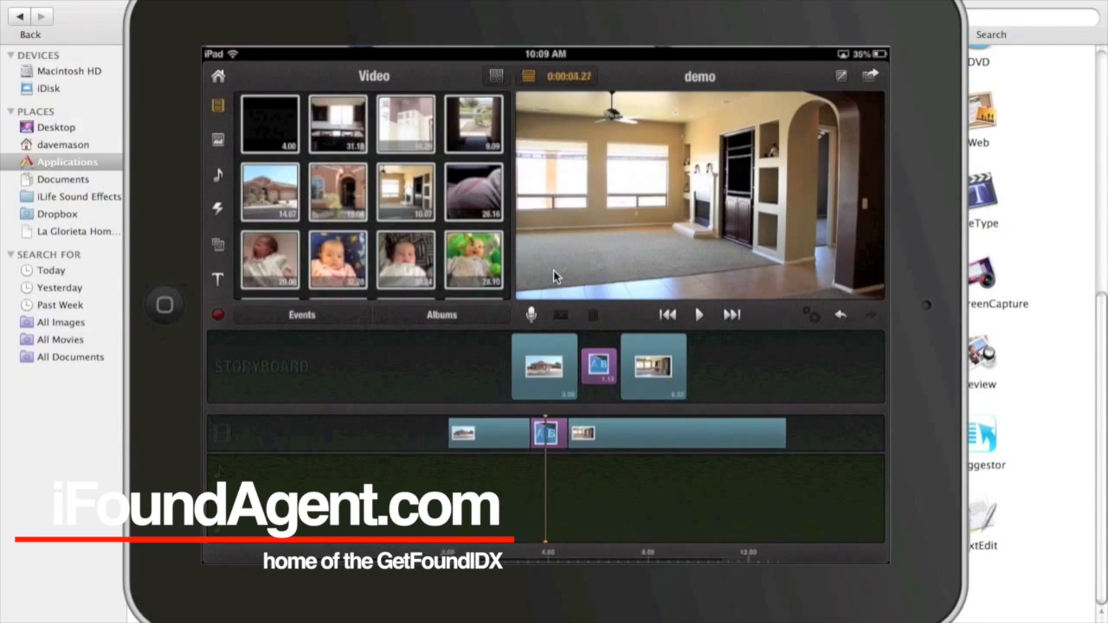
scroll(554, 276, left, 1)
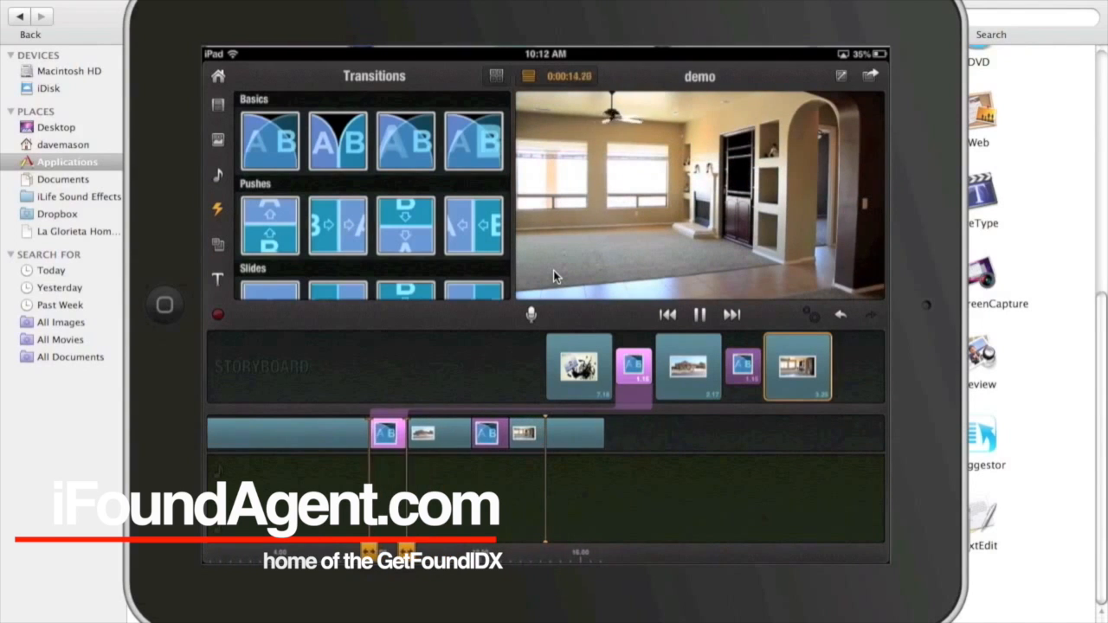
scroll(372, 196, down, 3)
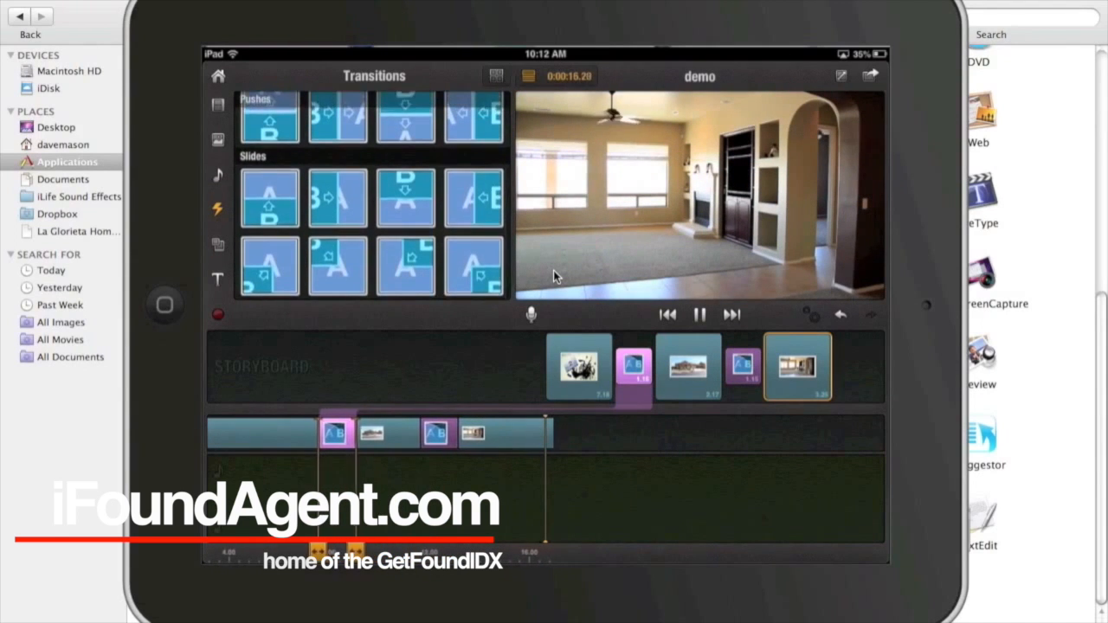
scroll(372, 197, down, 3)
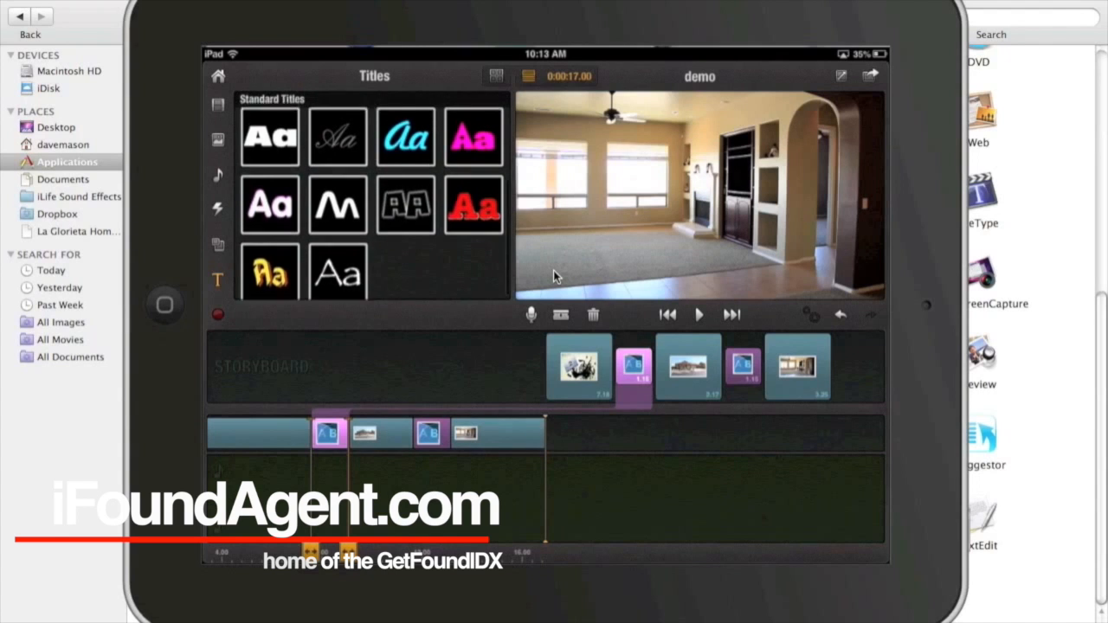
Drag the first Motion Title onto the end of the demo timeline
scroll(372, 197, up, 3)
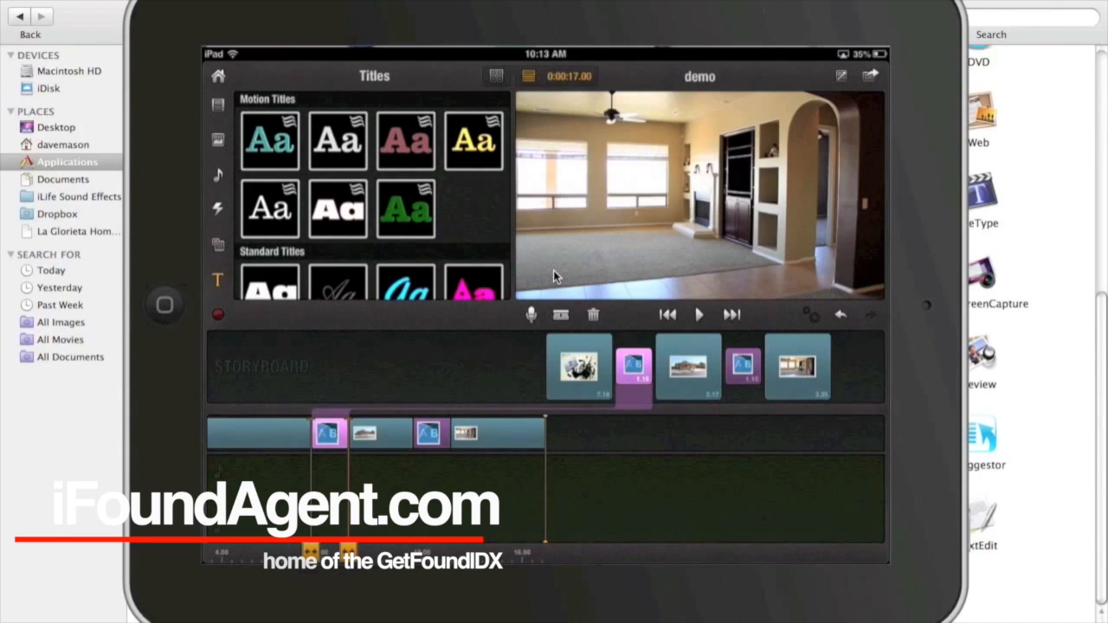
drag(270, 140, 582, 428)
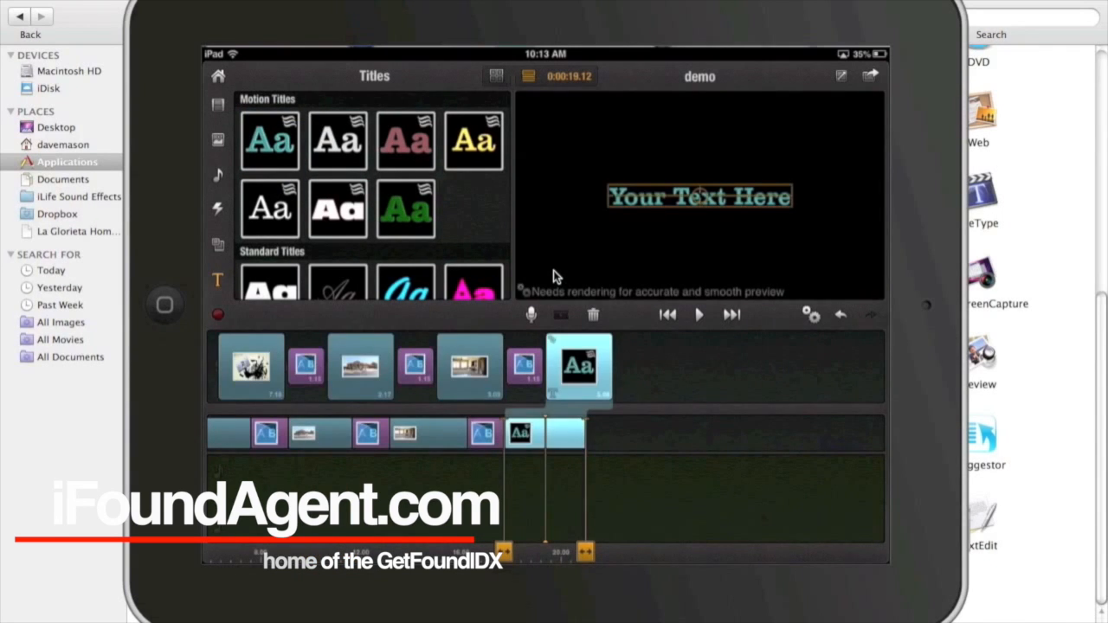
Replace the title's 'Your Text Here' placeholder with 'Thanks for looking' and rewind to the last house clip
double_click(699, 198)
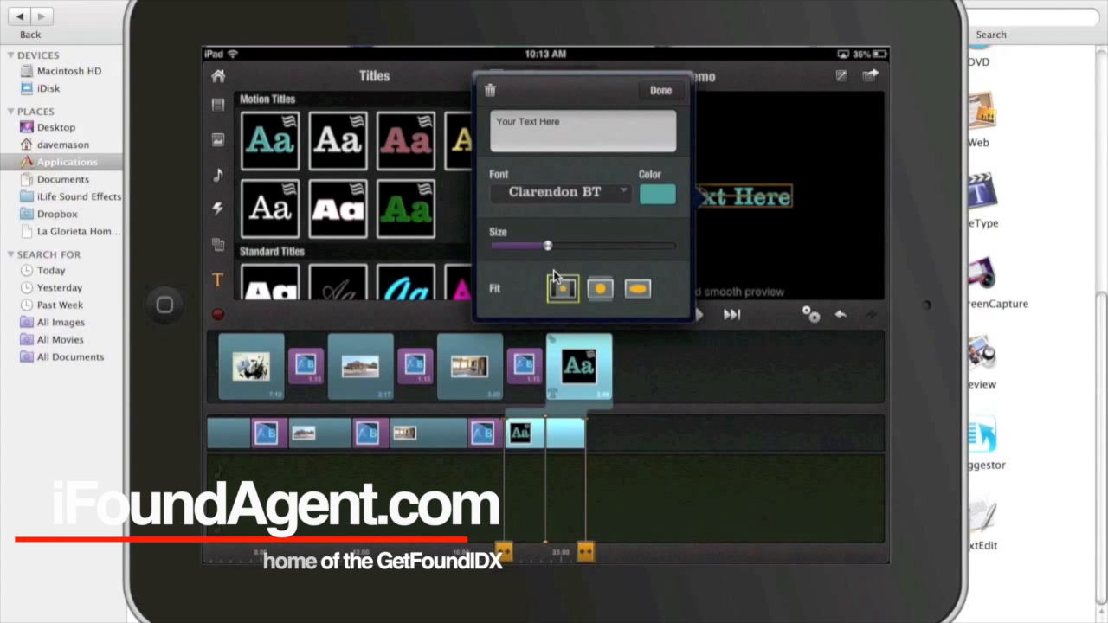
click(583, 130)
key(BackSpace)
key(BackSpace)
key(BackSpace)
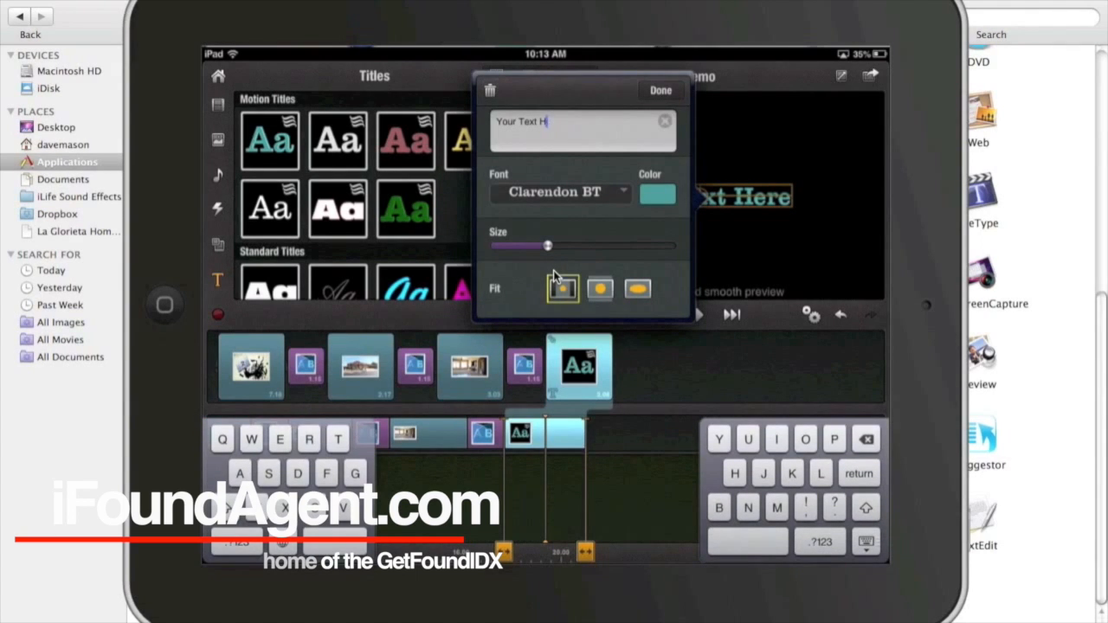
key(BackSpace)
key(BackSpace)
key(BackSpace)
key(BackSpace)
key(BackSpace)
key(BackSpace)
key(BackSpace)
key(BackSpace)
key(BackSpace)
key(BackSpace)
key(BackSpace)
text(Thanks for looking)
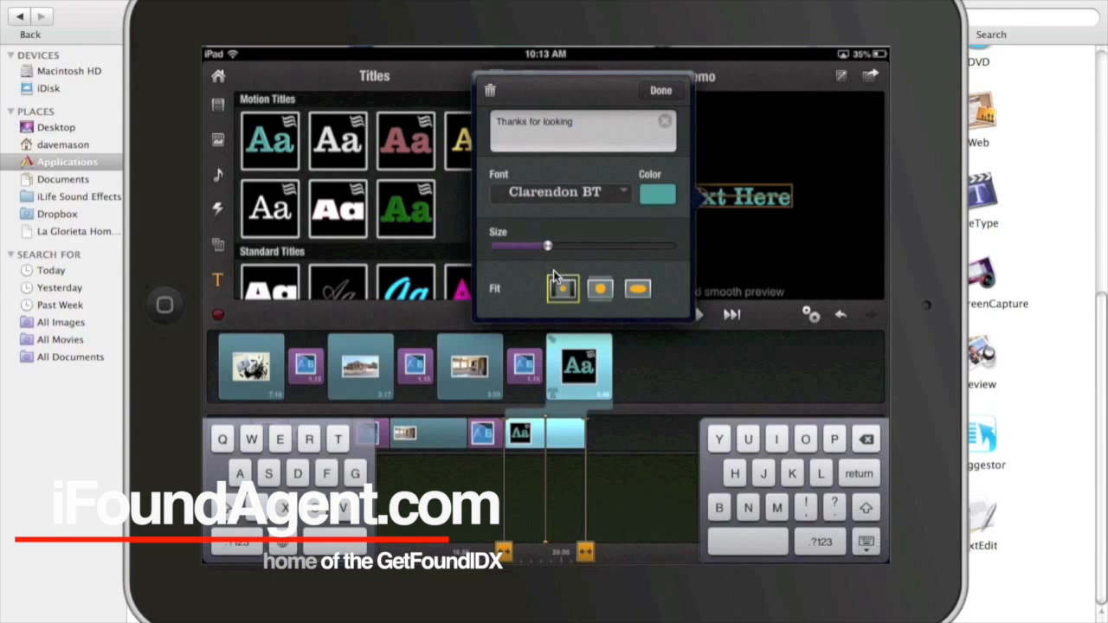
click(661, 90)
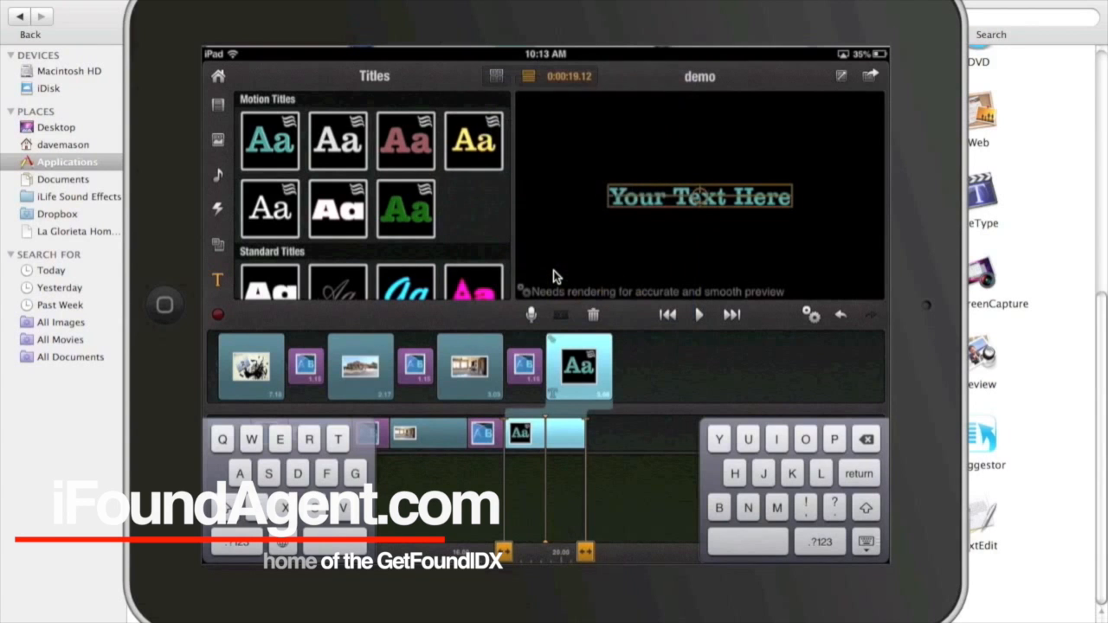
drag(505, 433, 644, 433)
Play the demo from the last house clip through to the 'Thanks for looking' title
click(699, 314)
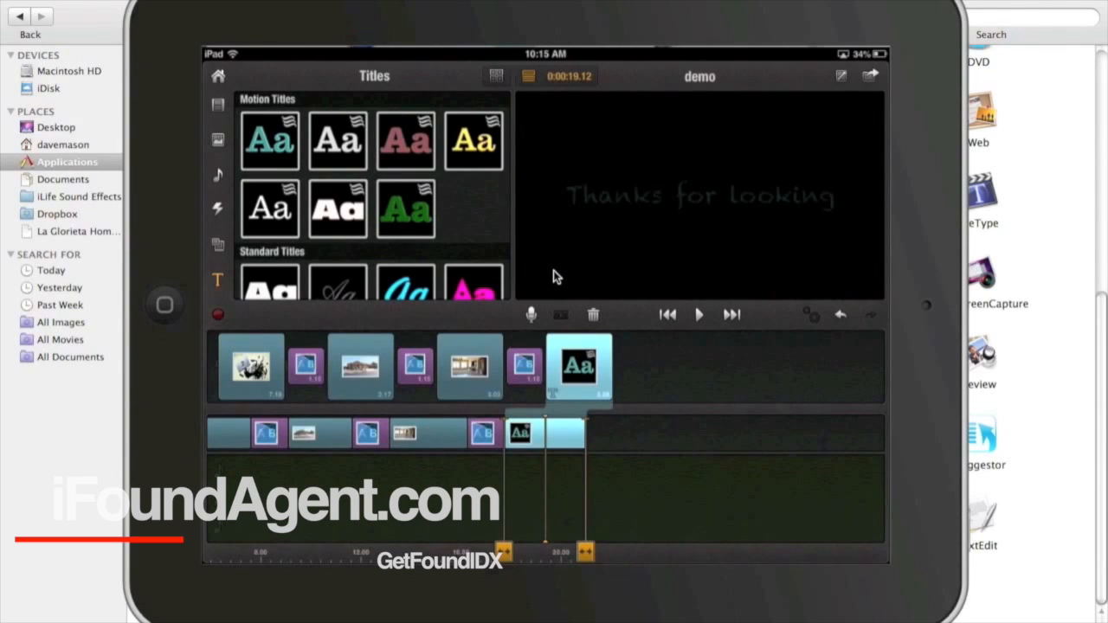
Scrub the timeline back to about 0:15 and replay the ending into the closing title
scroll(545, 433, left, 5)
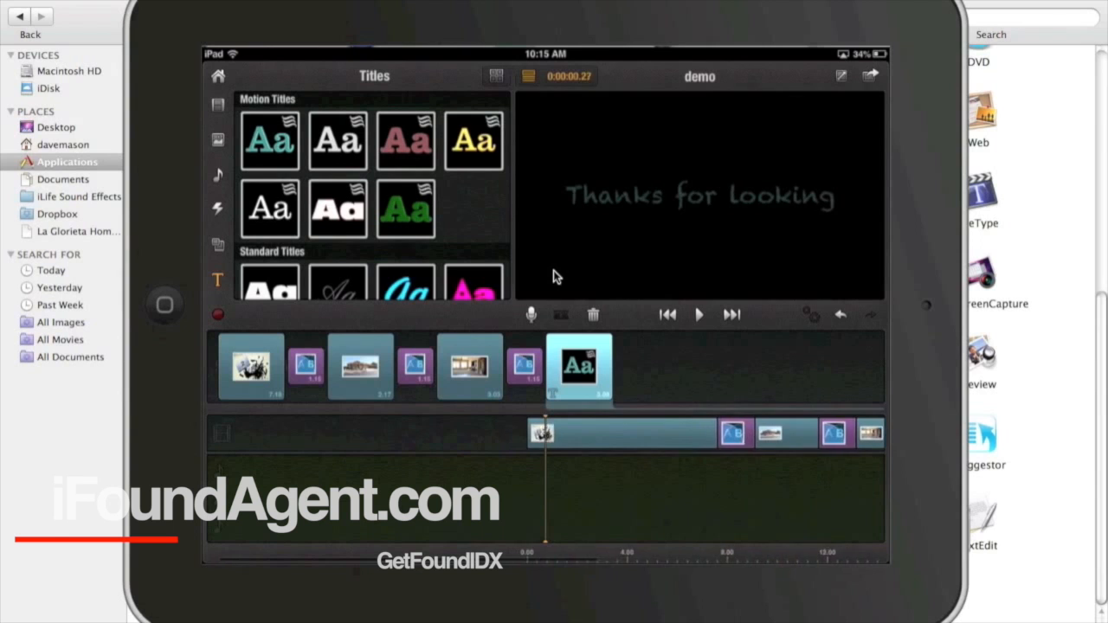
scroll(546, 433, right, 5)
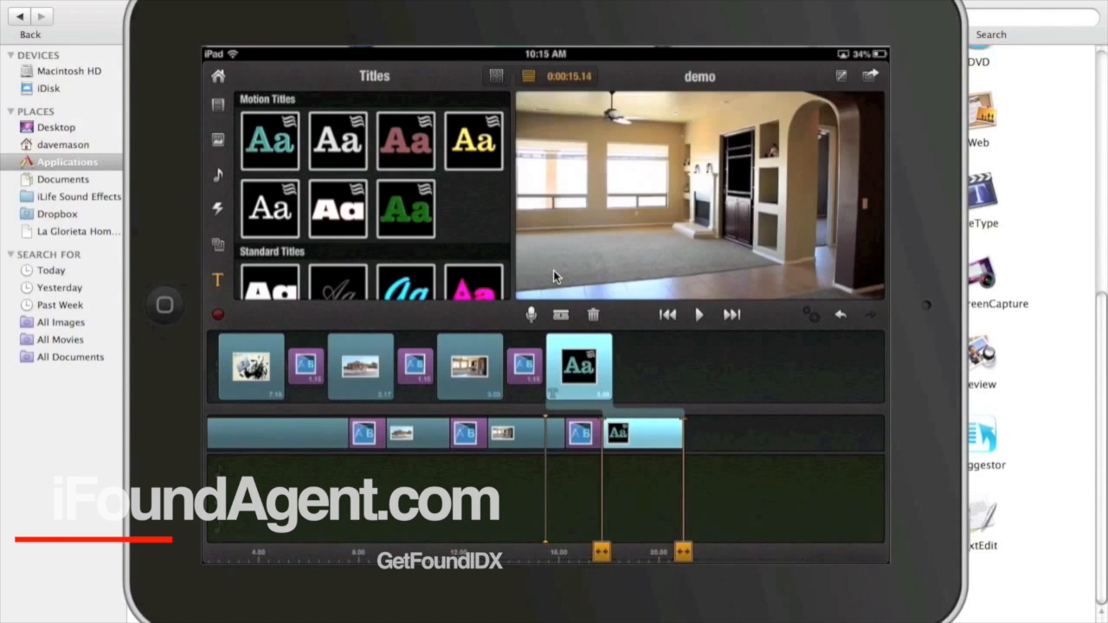
click(699, 314)
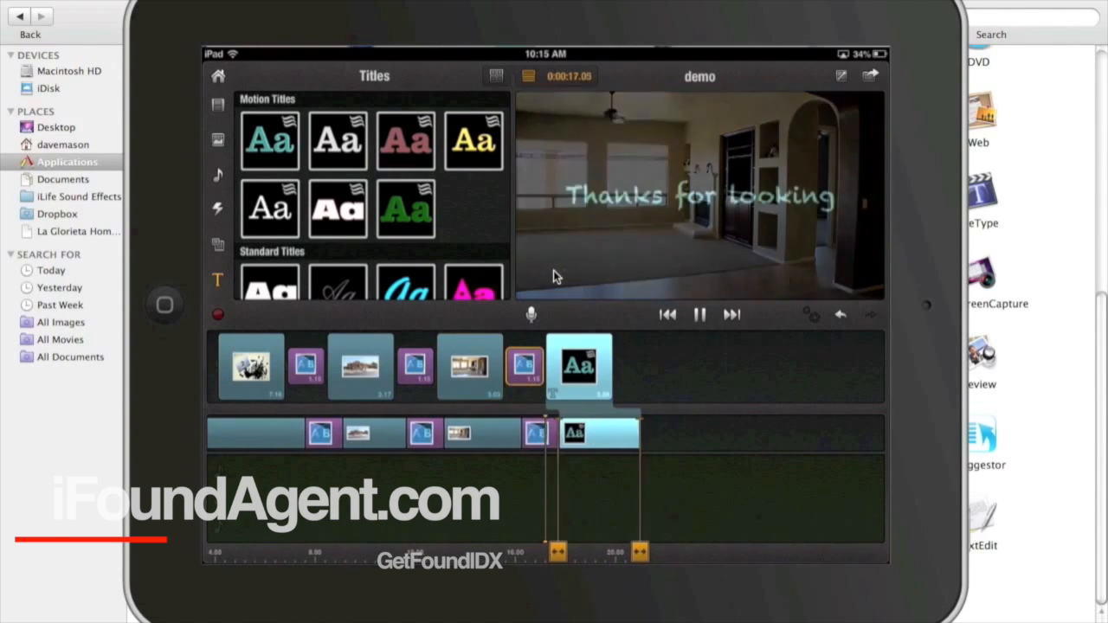